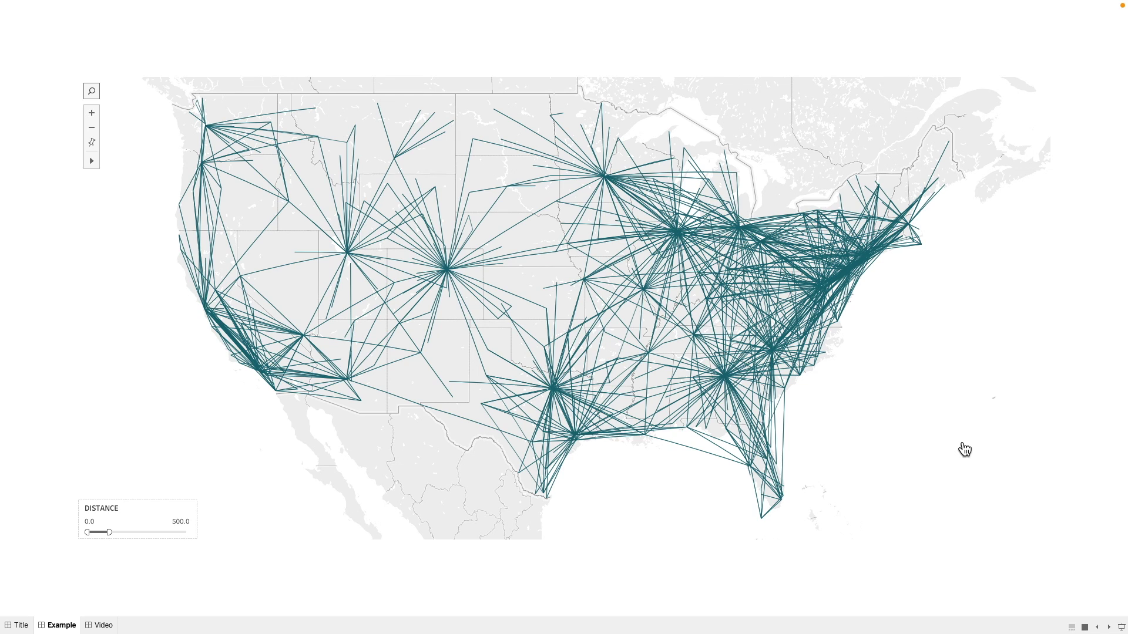
Step: Inspect a route's distance tooltip on the finished US short-route map
{"action": "mouse_move", "coordinate": [524, 308]}
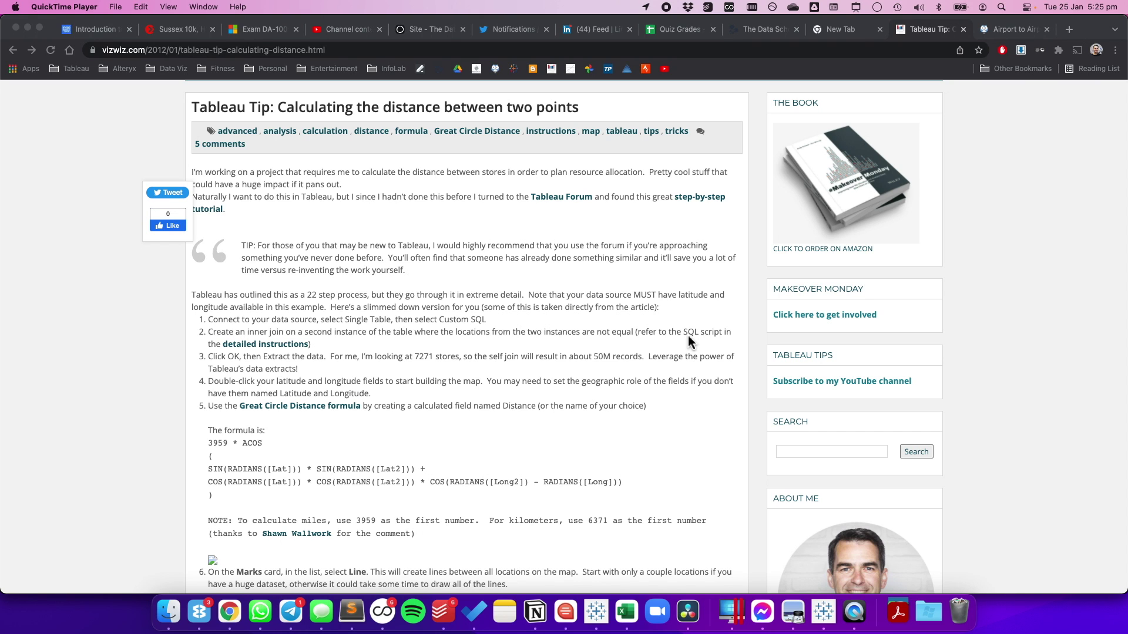
Step: Switch from Chrome back to Tableau's Airline Routes Worldwide Data Source page
{"action": "key", "text": "super+Tab"}
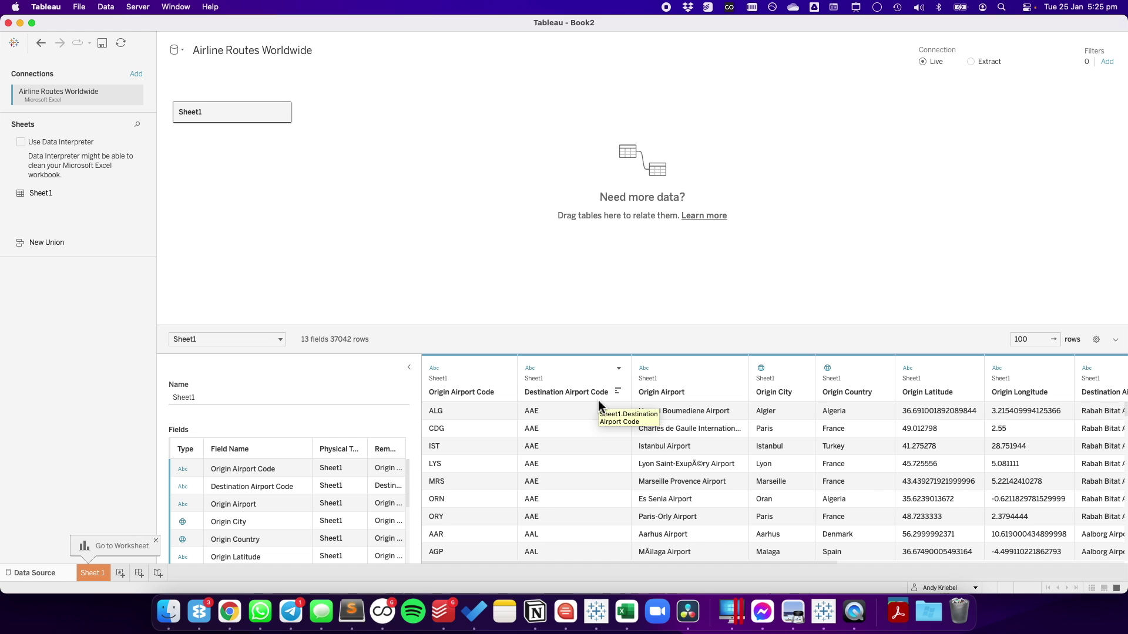
{"action": "key", "text": "ctrl+Right"}
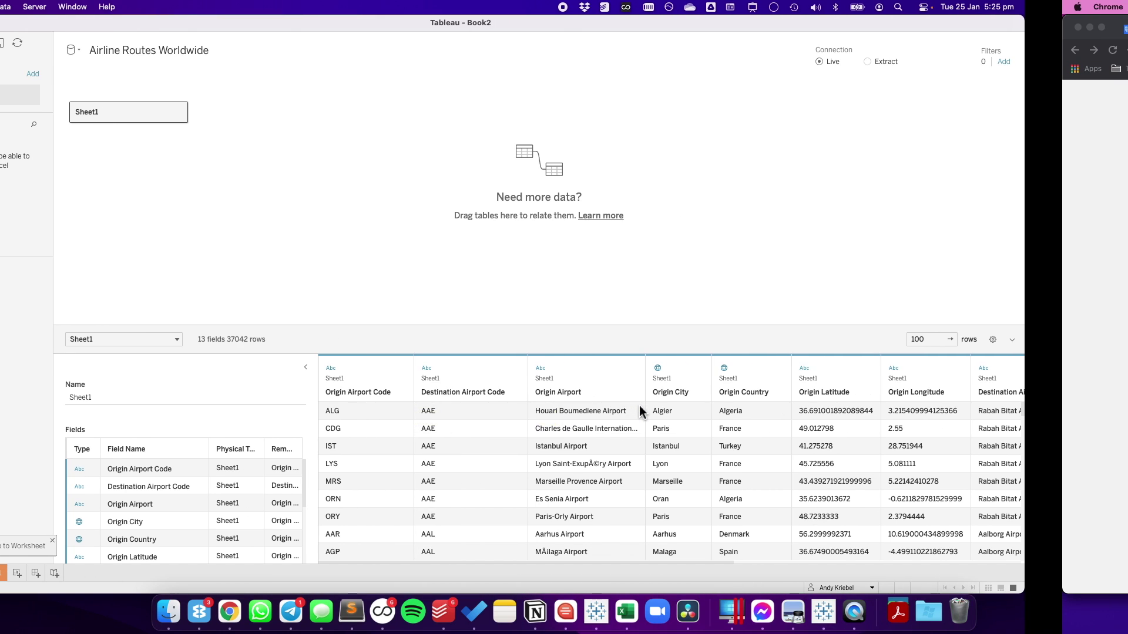
{"action": "key", "text": "ctrl+Left"}
{"action": "left_click", "coordinate": [567, 415]}
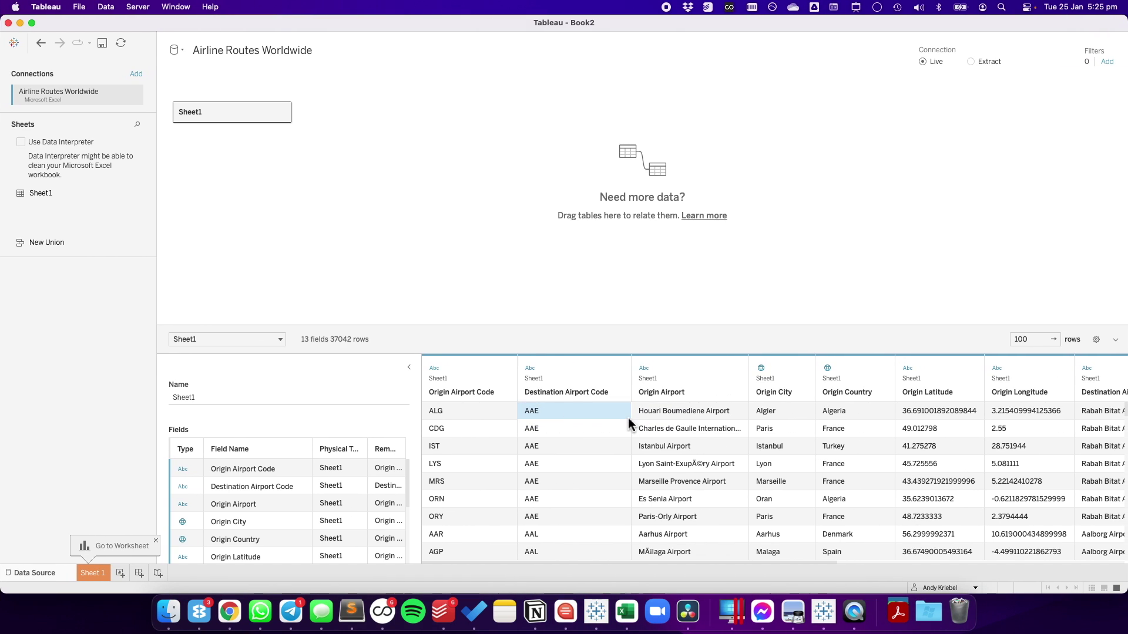
{"action": "scroll", "coordinate": [630, 423], "scroll_direction": "right", "scroll_amount": 2}
{"action": "scroll", "coordinate": [630, 423], "scroll_direction": "left", "scroll_amount": 2}
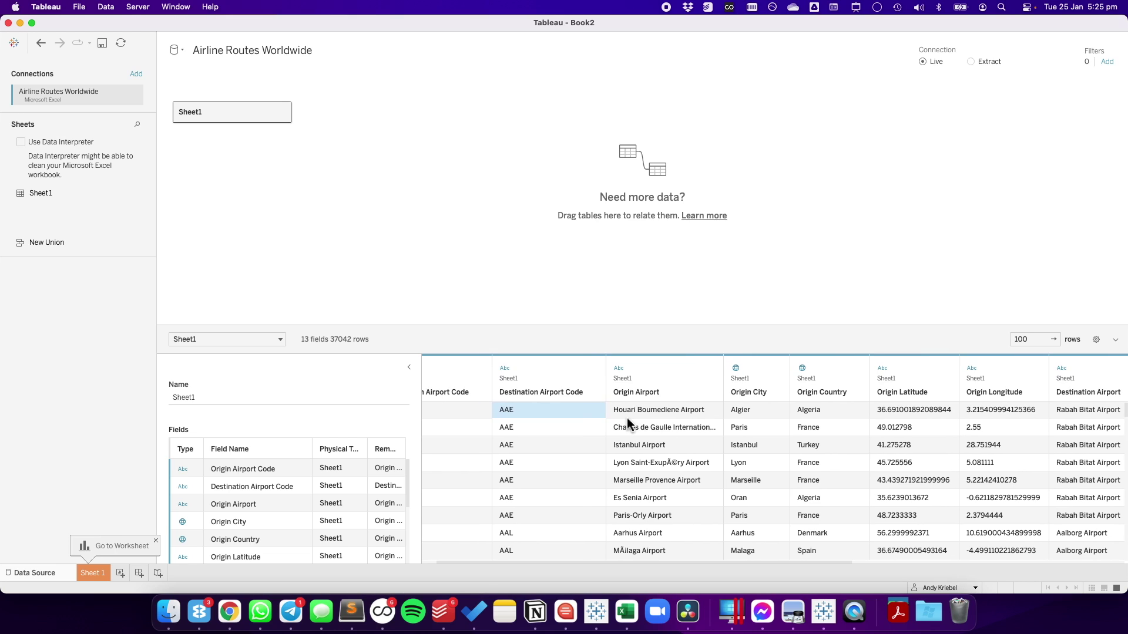
{"action": "left_click", "coordinate": [500, 421]}
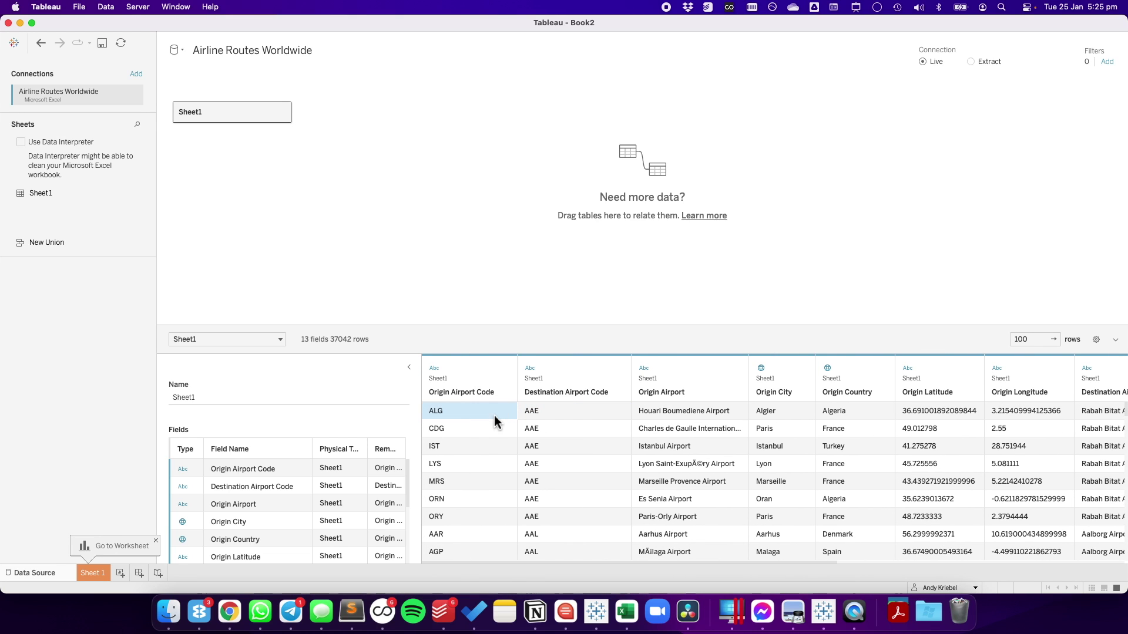
{"action": "scroll", "coordinate": [501, 421], "scroll_direction": "right", "scroll_amount": 1}
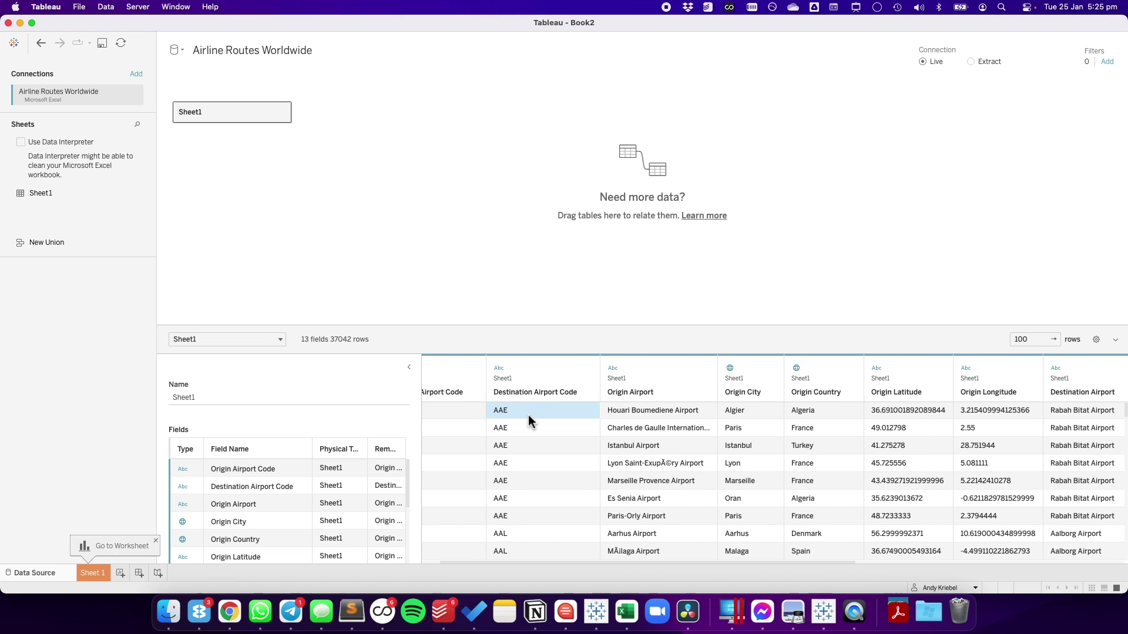
{"action": "scroll", "coordinate": [677, 430], "scroll_direction": "right", "scroll_amount": 8}
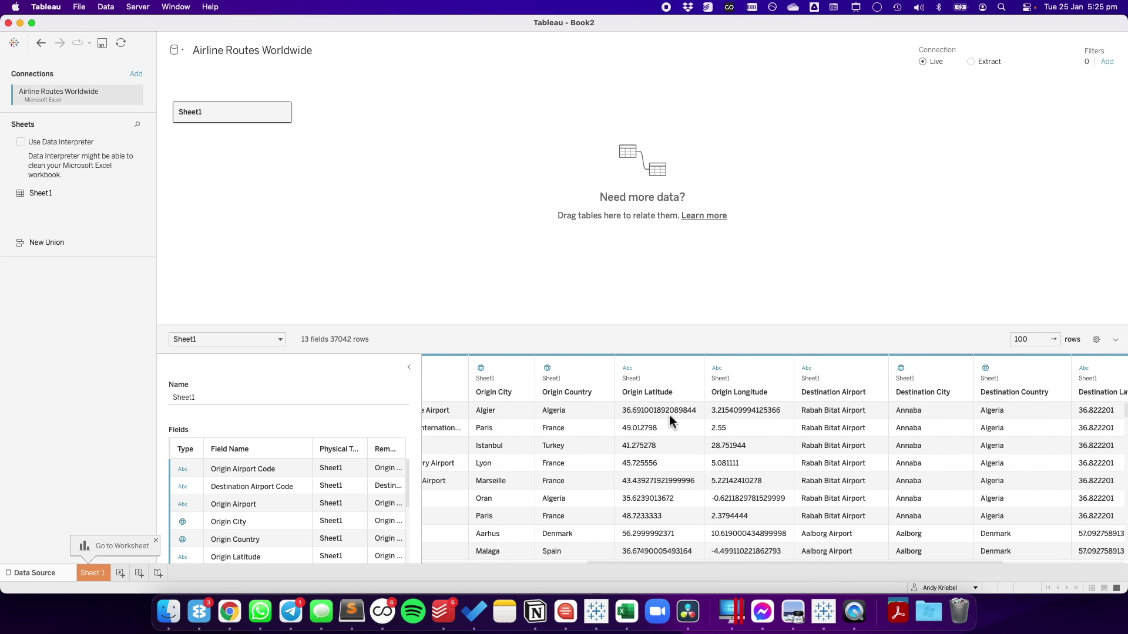
{"action": "left_click", "coordinate": [741, 414]}
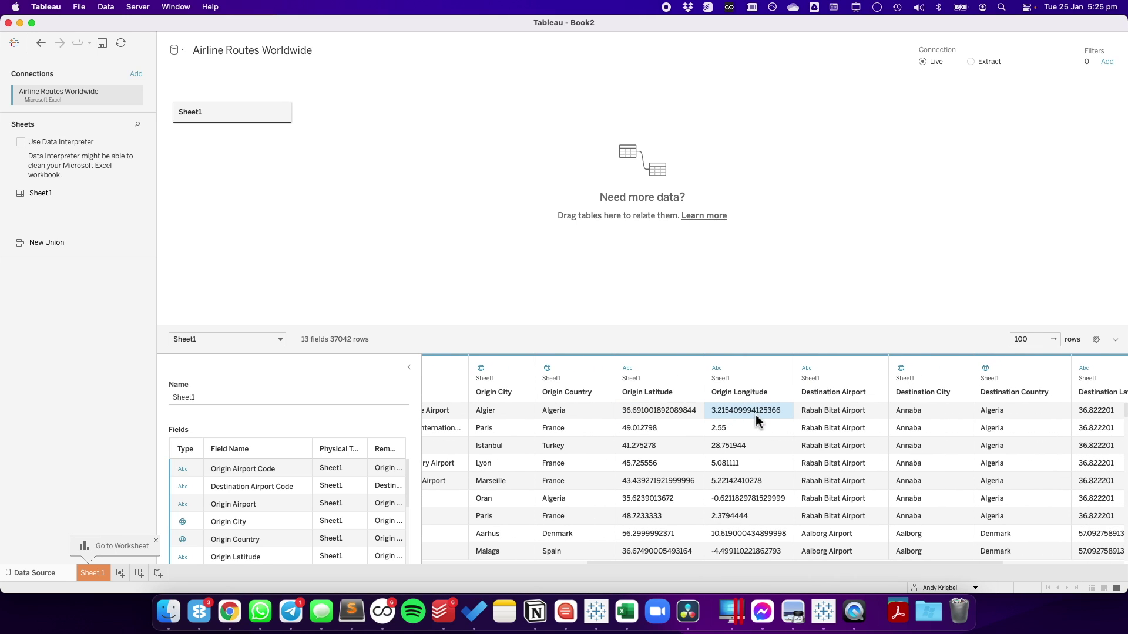
{"action": "scroll", "coordinate": [755, 419], "scroll_direction": "right", "scroll_amount": 7}
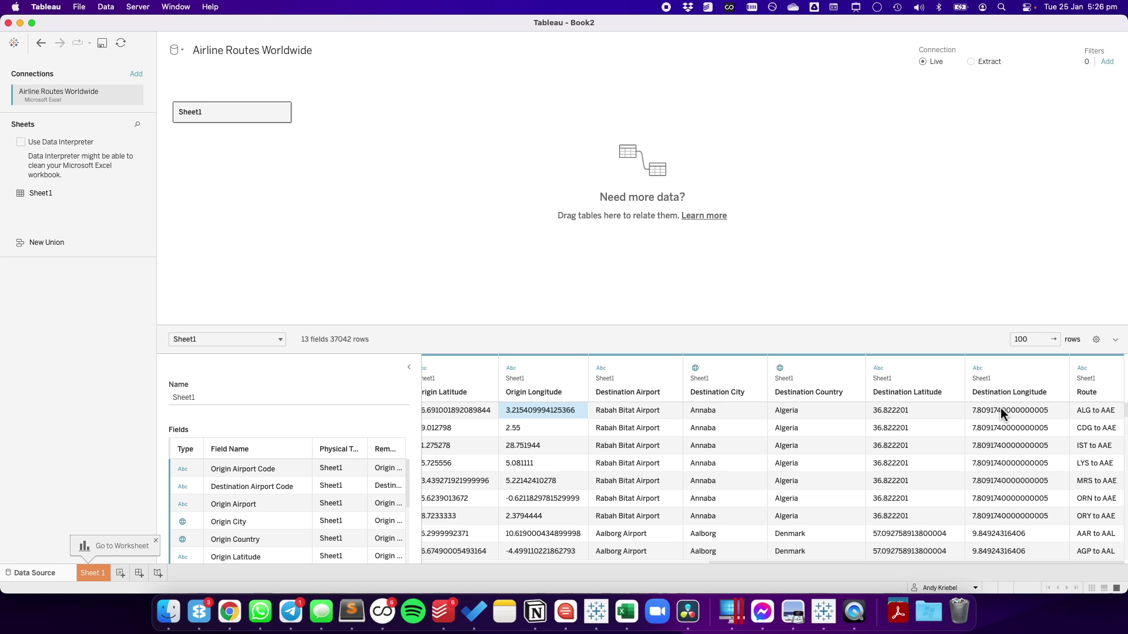
{"action": "scroll", "coordinate": [577, 462], "scroll_direction": "left", "scroll_amount": 2}
{"action": "scroll", "coordinate": [577, 463], "scroll_direction": "left", "scroll_amount": 1}
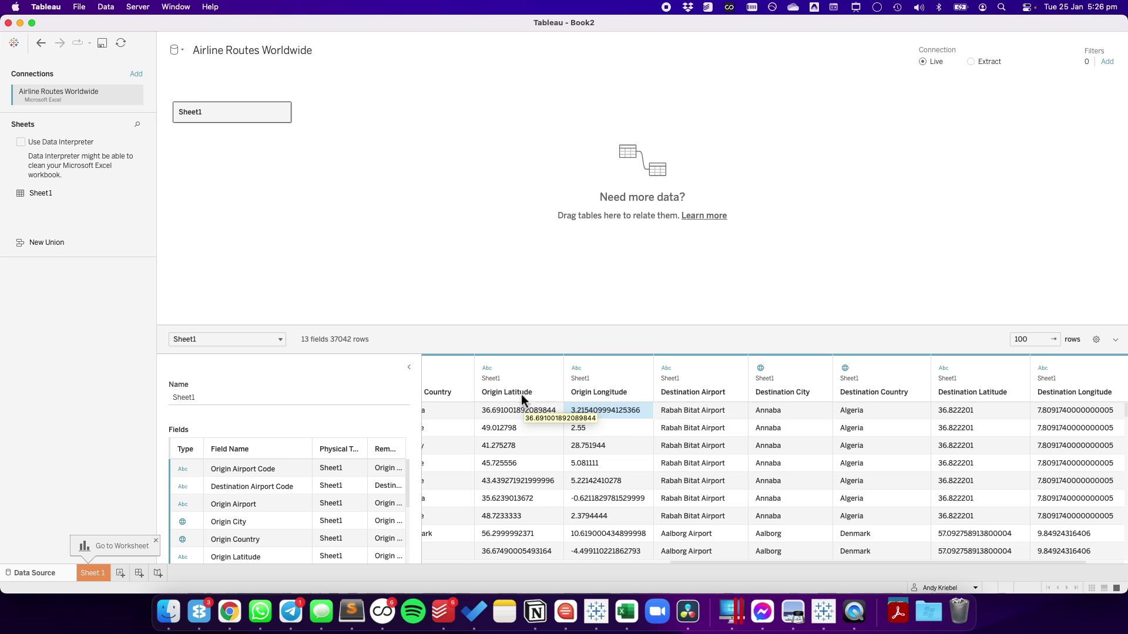
Step: Make Origin and Destination Latitude and Longitude Number (decimal), then go to Sheet 1
{"action": "left_click", "coordinate": [523, 372]}
{"action": "left_click", "coordinate": [601, 370], "text": "shift"}
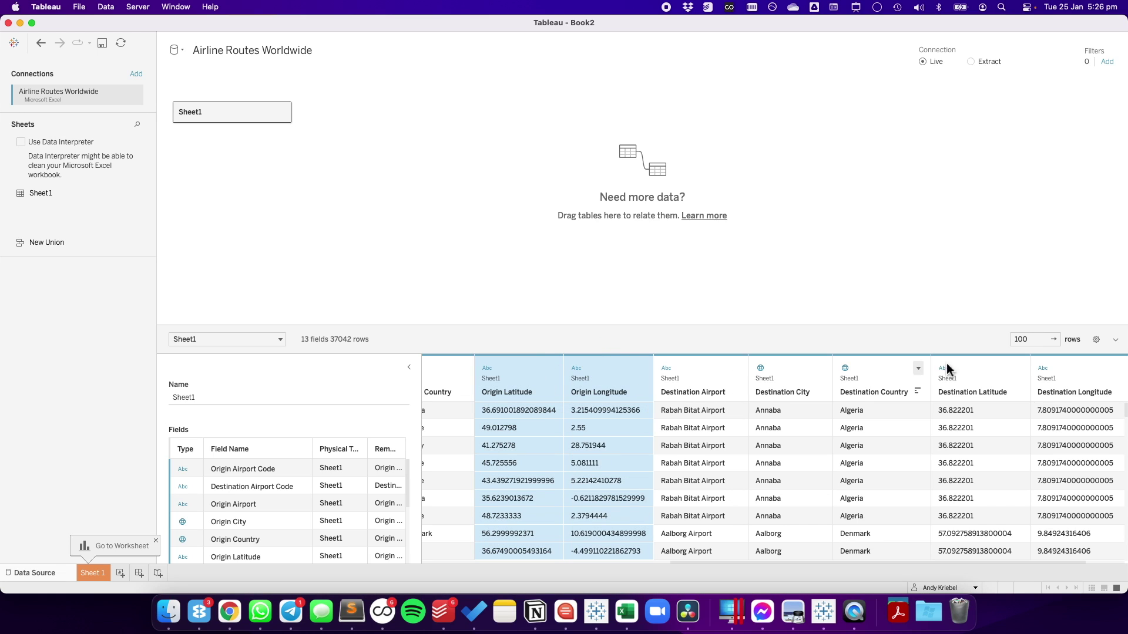
{"action": "left_click", "coordinate": [971, 368], "text": "super"}
{"action": "left_click", "coordinate": [1076, 368], "text": "super"}
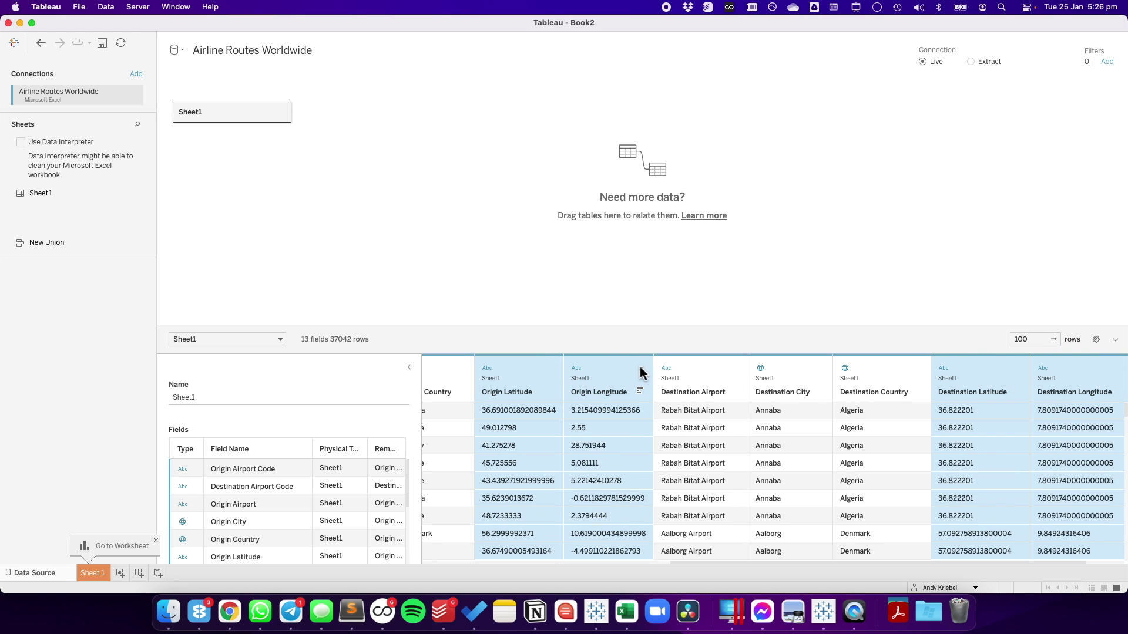
{"action": "left_click", "coordinate": [575, 369]}
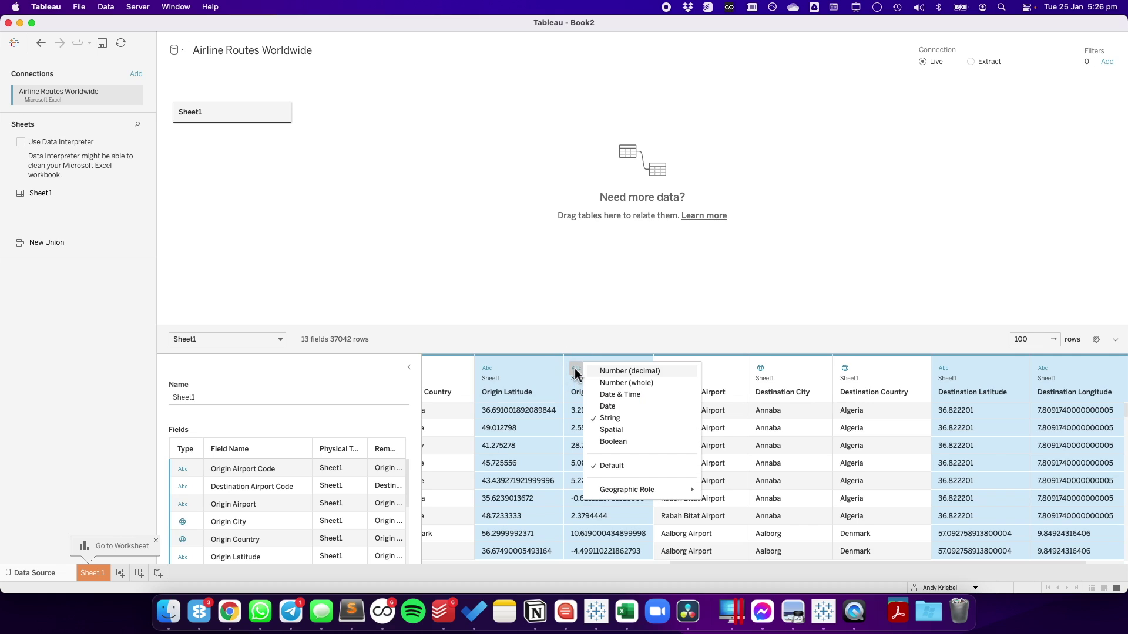
{"action": "left_click", "coordinate": [606, 377]}
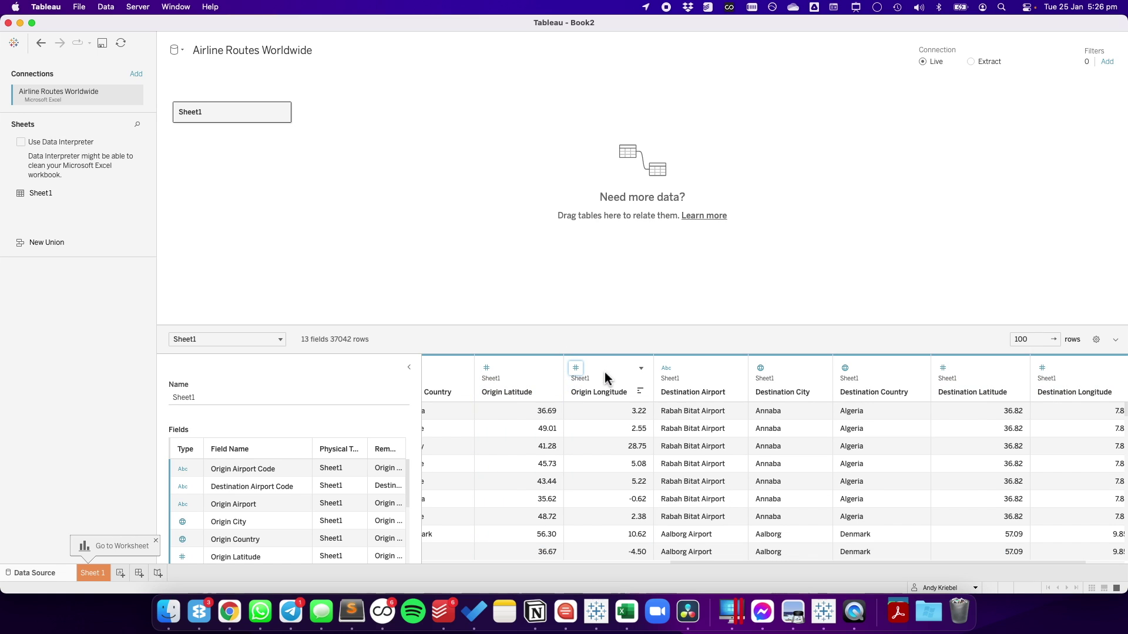
{"action": "left_click", "coordinate": [99, 573]}
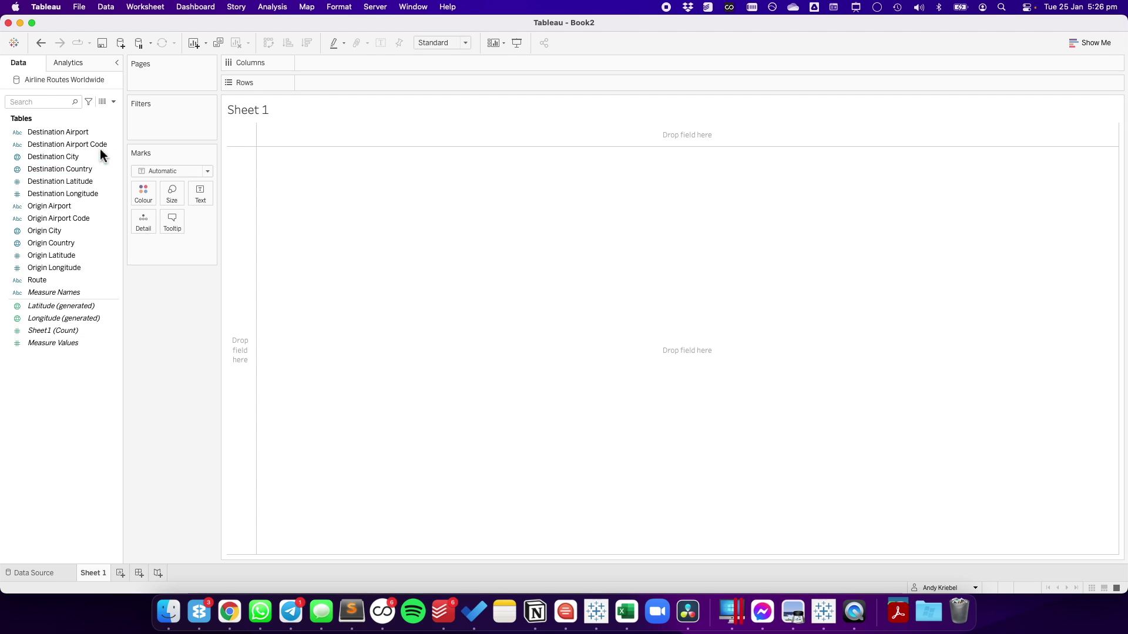
Step: Create a calculated field named Origin and begin its formula with MAKEPOINT
{"action": "left_click", "coordinate": [114, 102]}
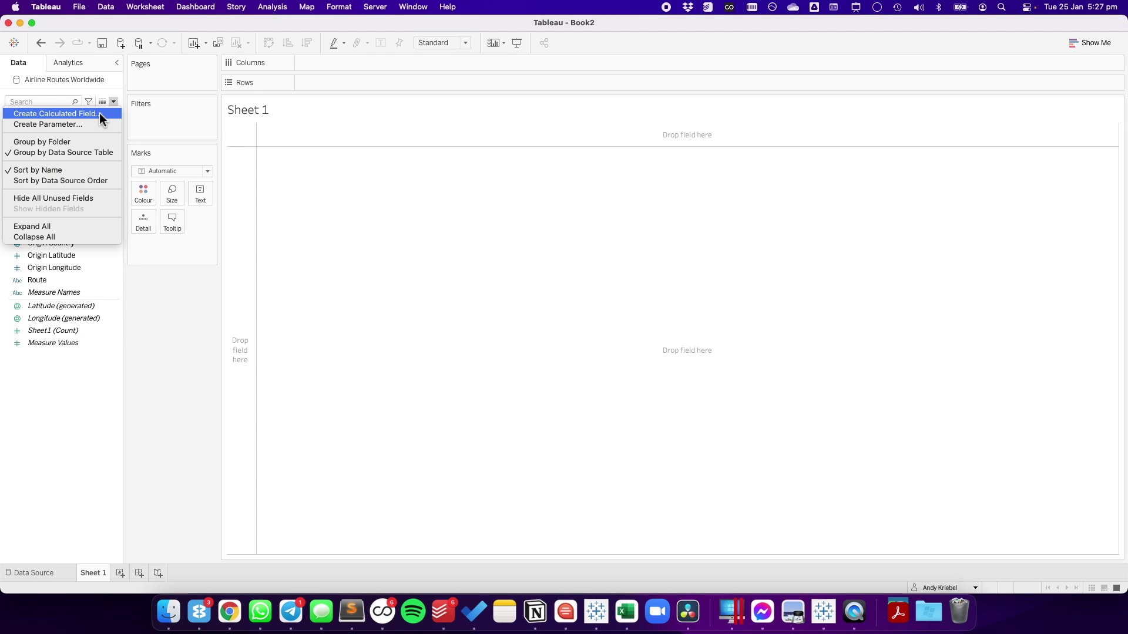
{"action": "left_click", "coordinate": [100, 114]}
{"action": "type", "text": "Origin"}
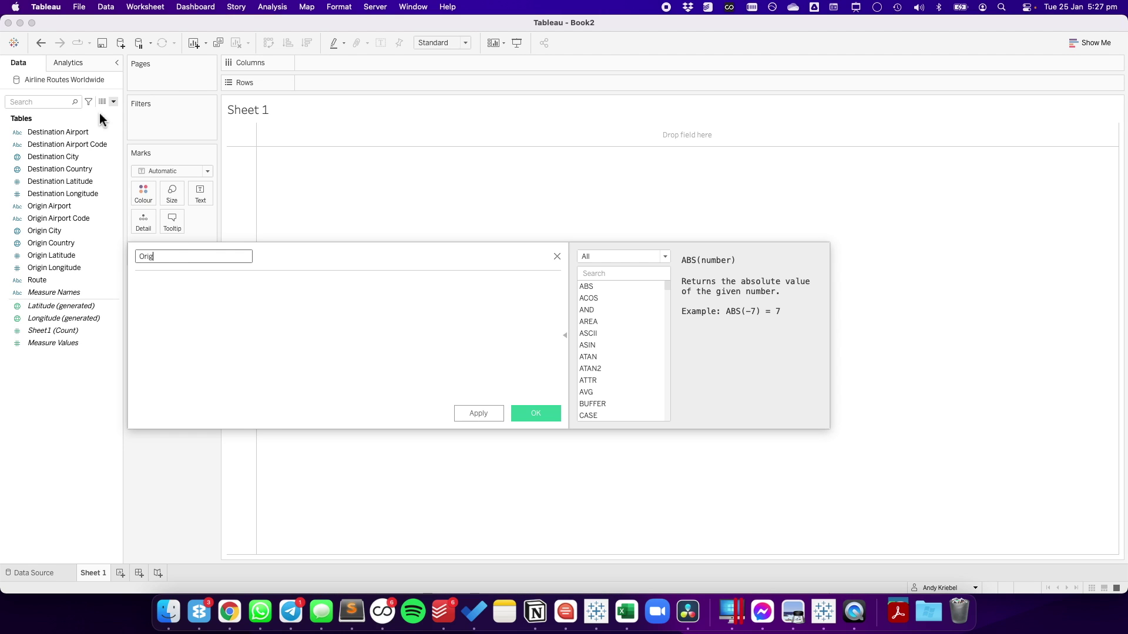
{"action": "key", "text": "Tab"}
{"action": "type", "text": "mak"}
{"action": "key", "text": "Down"}
{"action": "key", "text": "Down"}
{"action": "key", "text": "Down"}
{"action": "key", "text": "Return"}
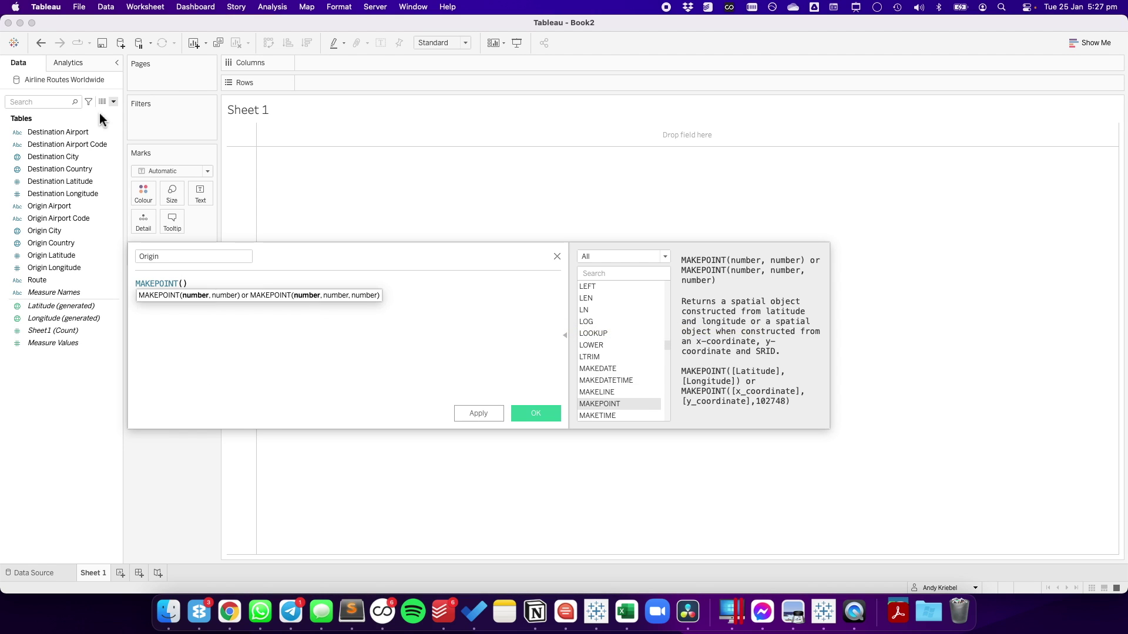
Step: Finish MAKEPOINT([Origin Latitude],[Origin Longitude]), save it, and undo a trial map plot
{"action": "type", "text": "or"}
{"action": "key", "text": "Down"}
{"action": "key", "text": "Down"}
{"action": "key", "text": "Down"}
{"action": "key", "text": "Down"}
{"action": "key", "text": "Down"}
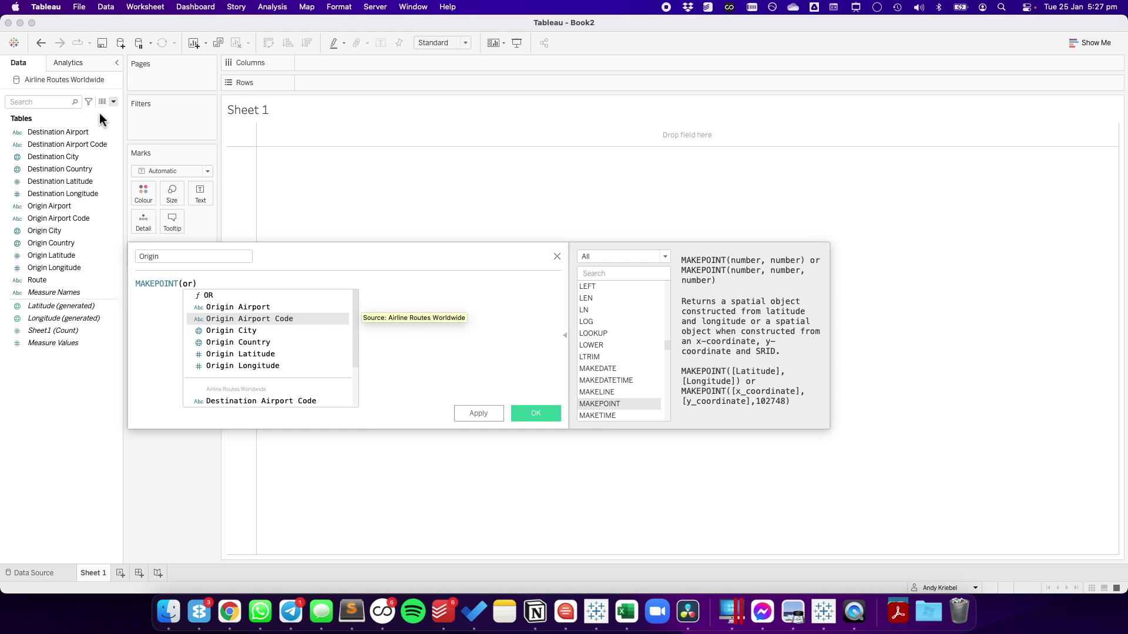
{"action": "key", "text": "Return"}
{"action": "type", "text": ",ori"}
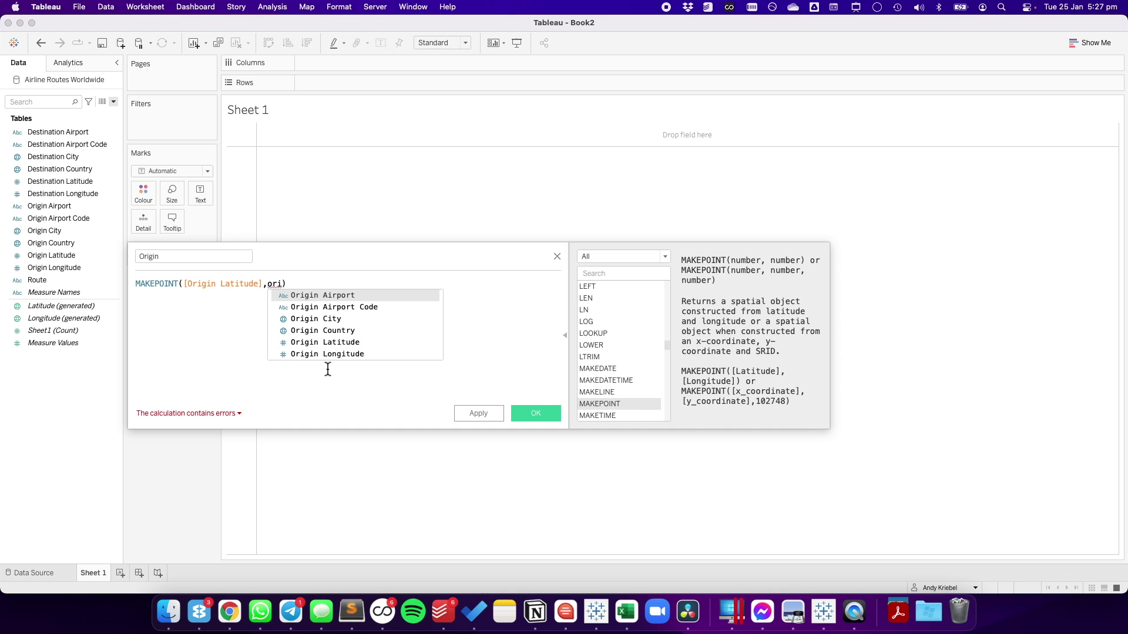
{"action": "left_click", "coordinate": [327, 354]}
{"action": "left_click", "coordinate": [515, 411]}
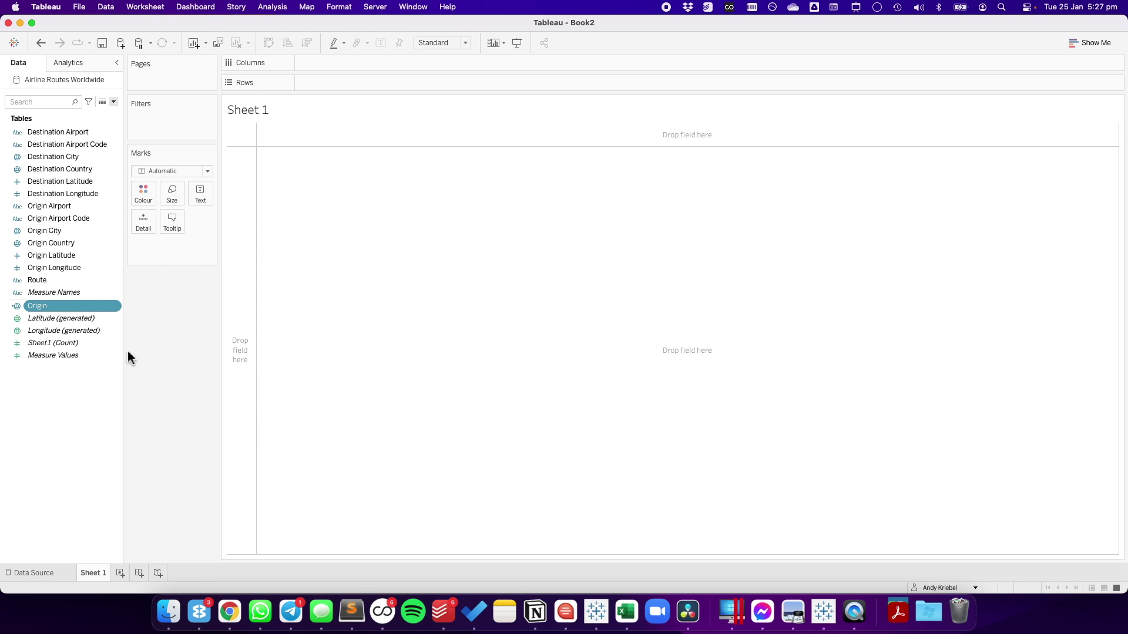
{"action": "left_click_drag", "start_coordinate": [53, 306], "coordinate": [451, 368]}
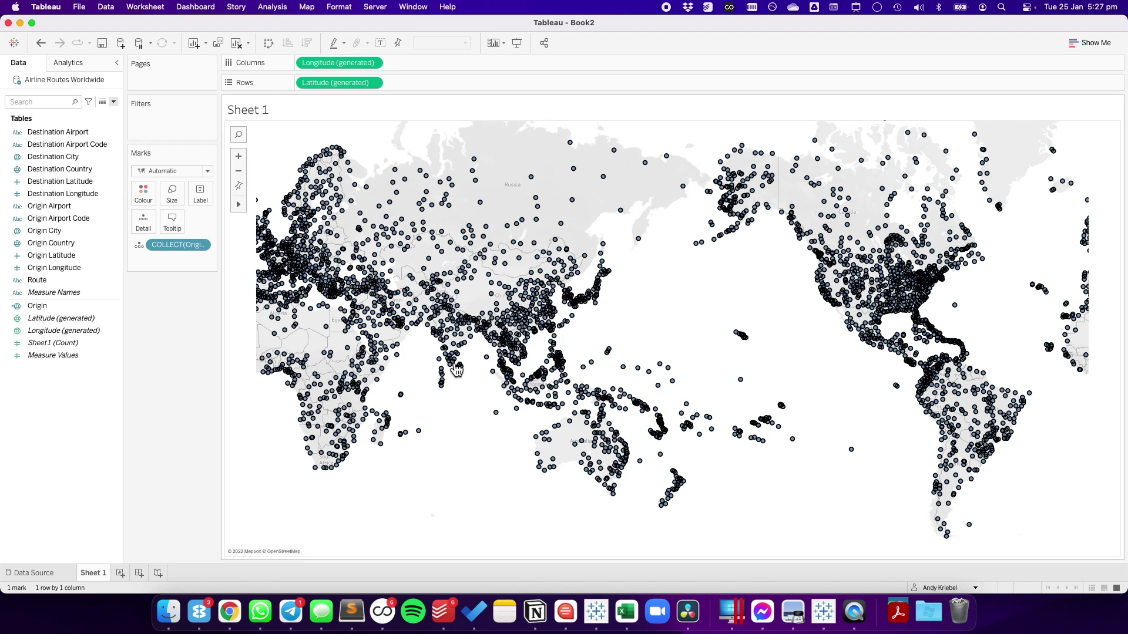
{"action": "left_click", "coordinate": [46, 46]}
Step: Start a new calculated field named Destination
{"action": "right_click", "coordinate": [86, 423]}
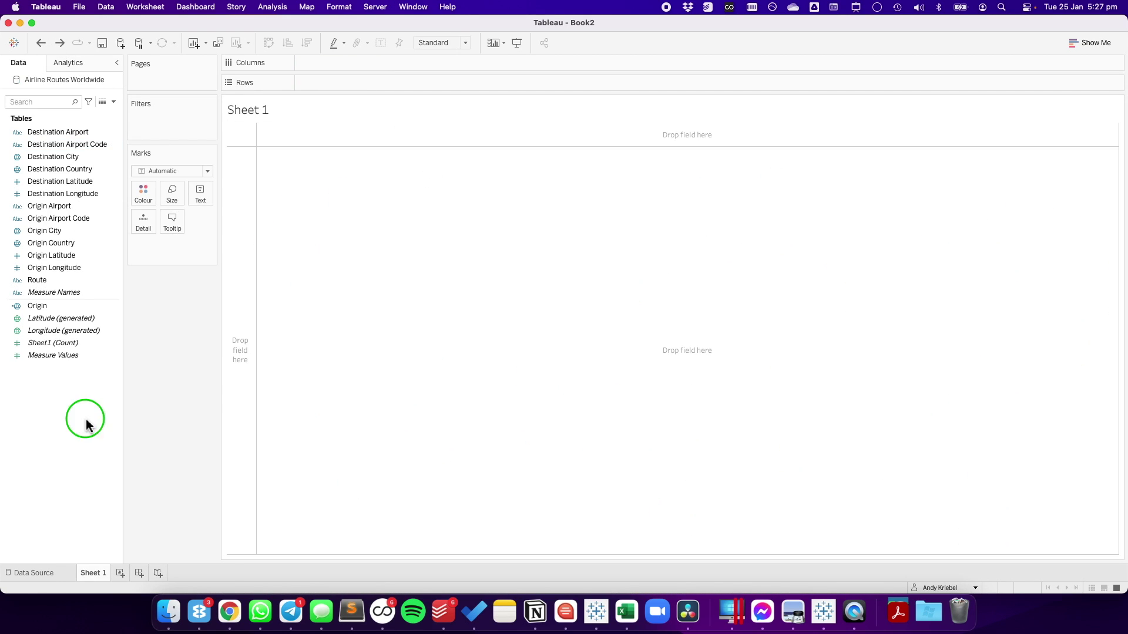
{"action": "left_click", "coordinate": [120, 428]}
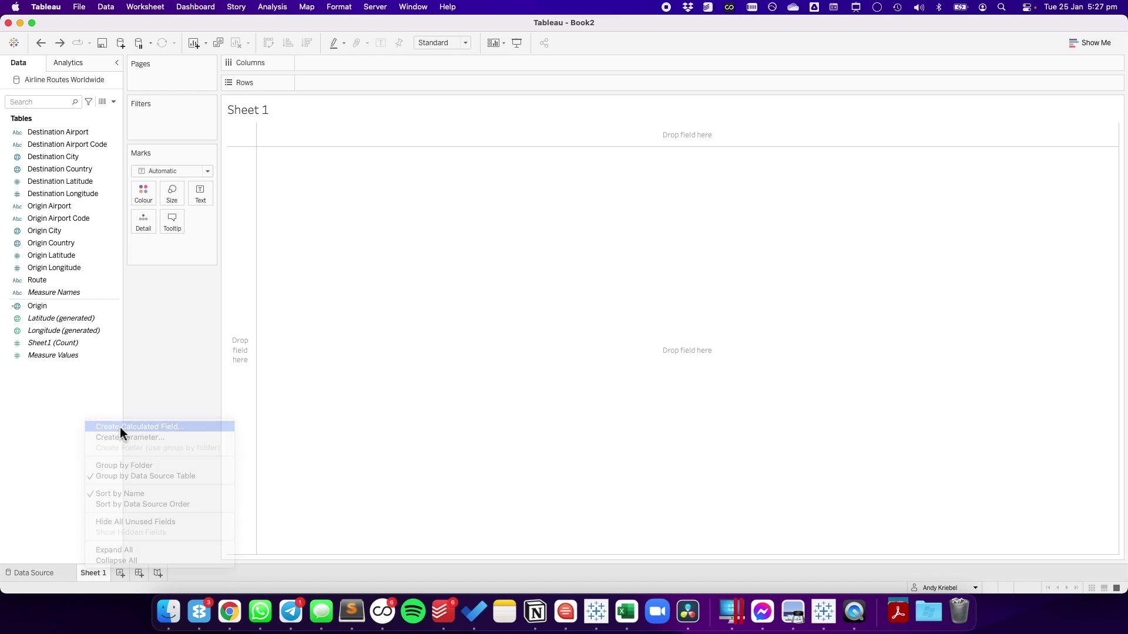
{"action": "type", "text": "Desintati"}
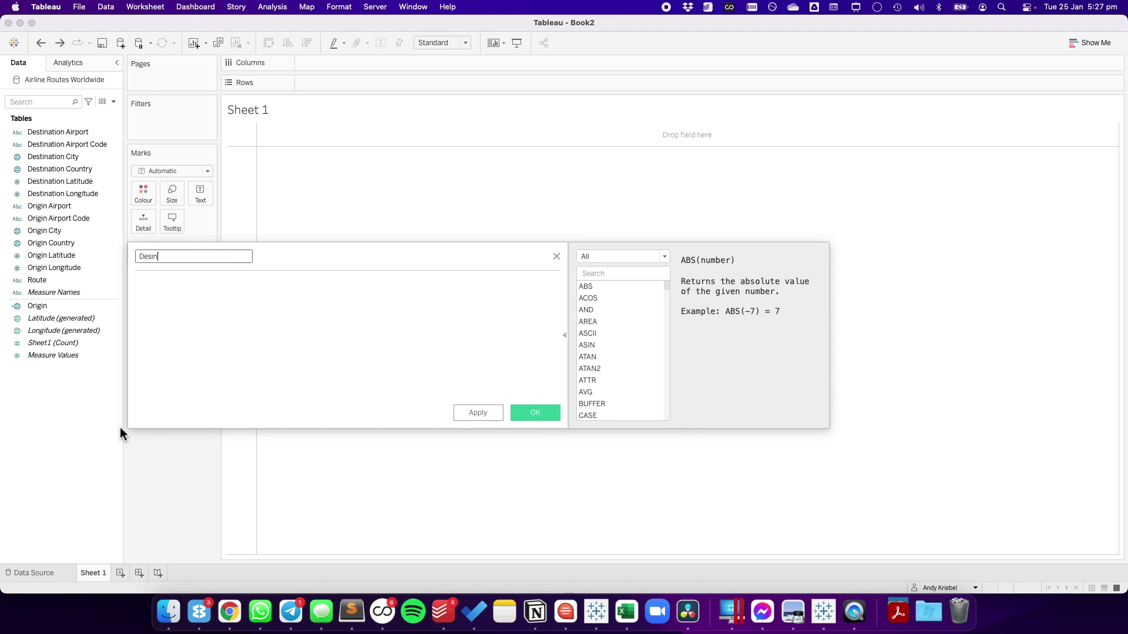
{"action": "key", "text": "BackSpace"}
{"action": "key", "text": "BackSpace"}
{"action": "key", "text": "BackSpace"}
{"action": "key", "text": "BackSpace"}
{"action": "key", "text": "BackSpace"}
{"action": "key", "text": "BackSpace"}
{"action": "type", "text": "tion"}
{"action": "key", "text": "BackSpace"}
{"action": "key", "text": "BackSpace"}
{"action": "type", "text": "nation"}
{"action": "key", "text": "Tab"}
Step: Enter MAKEPOINT([Destination Latitude],[Destination Longitude]) as its formula and save
{"action": "type", "text": "make"}
{"action": "key", "text": "Down"}
{"action": "key", "text": "Down"}
{"action": "key", "text": "Down"}
{"action": "key", "text": "Return"}
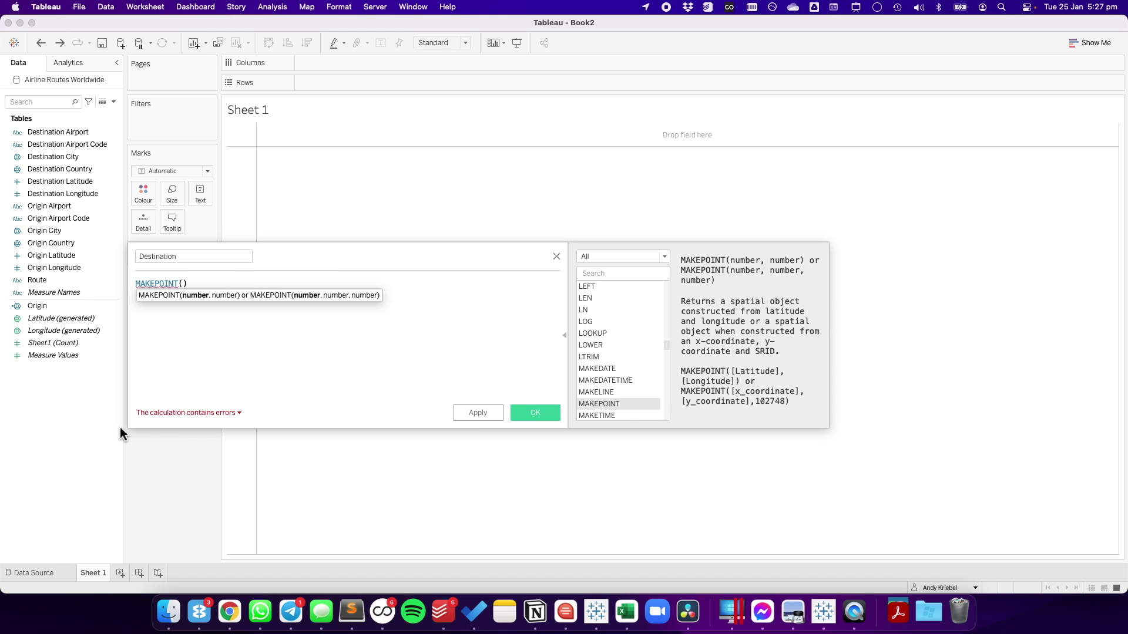
{"action": "type", "text": "dest"}
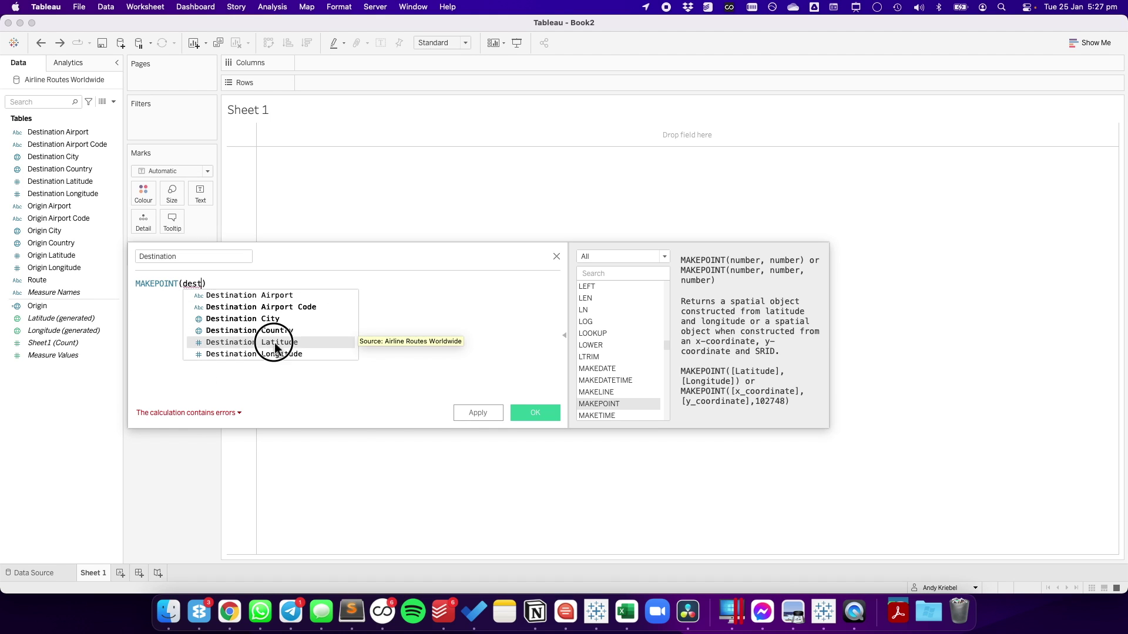
{"action": "left_click", "coordinate": [276, 342]}
{"action": "type", "text": ",dest"}
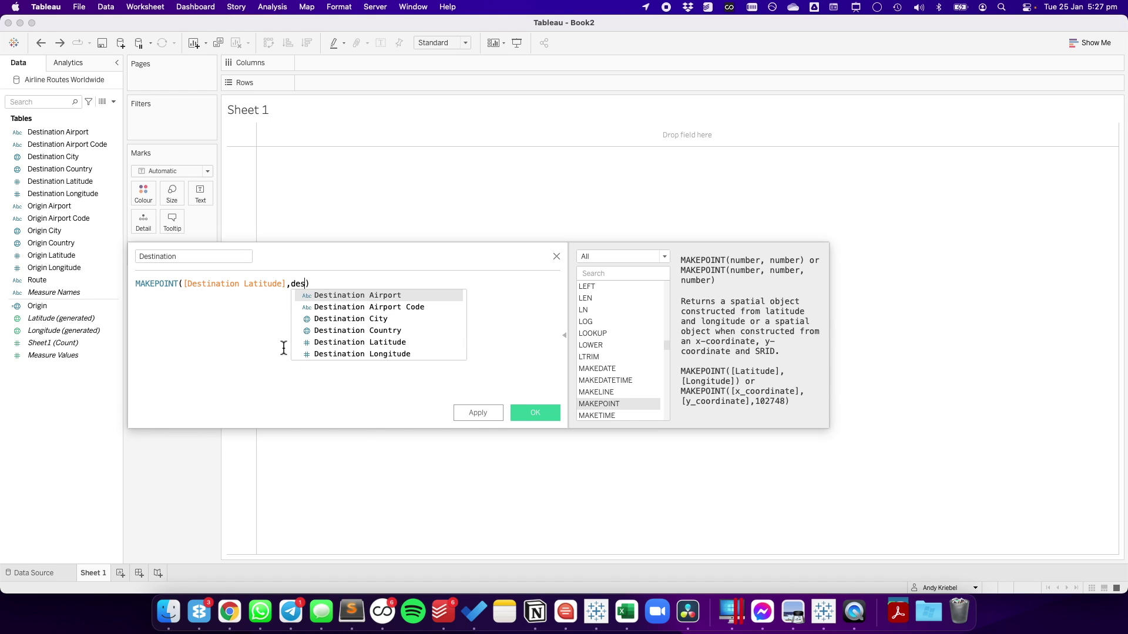
{"action": "left_click", "coordinate": [364, 355]}
{"action": "left_click", "coordinate": [551, 413]}
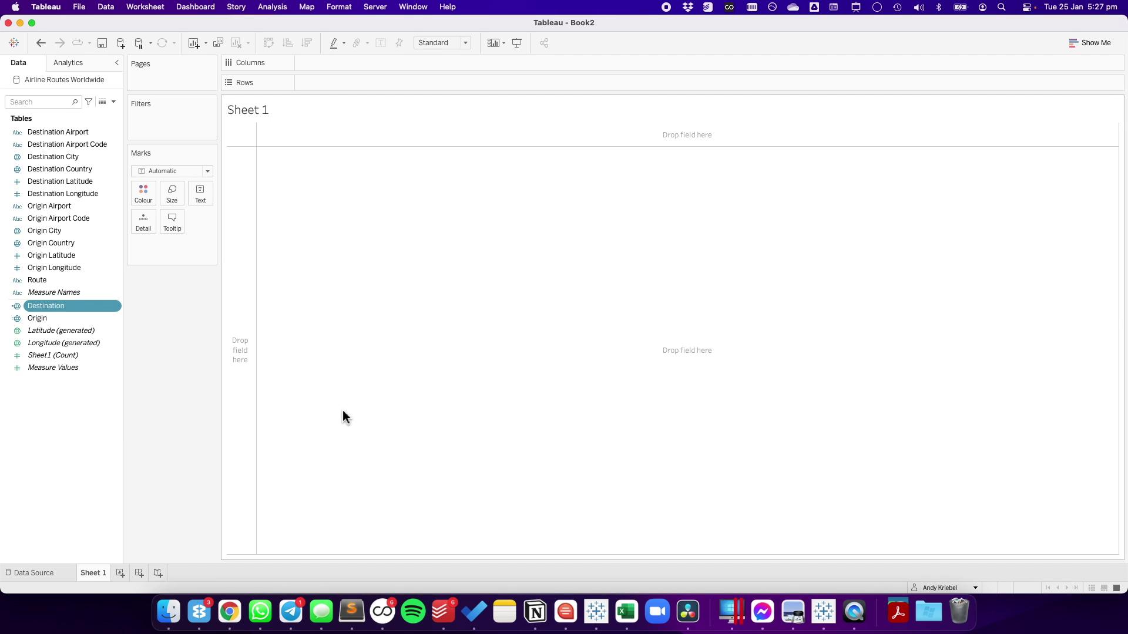
Step: Create a calculated field named Path and begin its formula with MAKELINE
{"action": "right_click", "coordinate": [81, 401]}
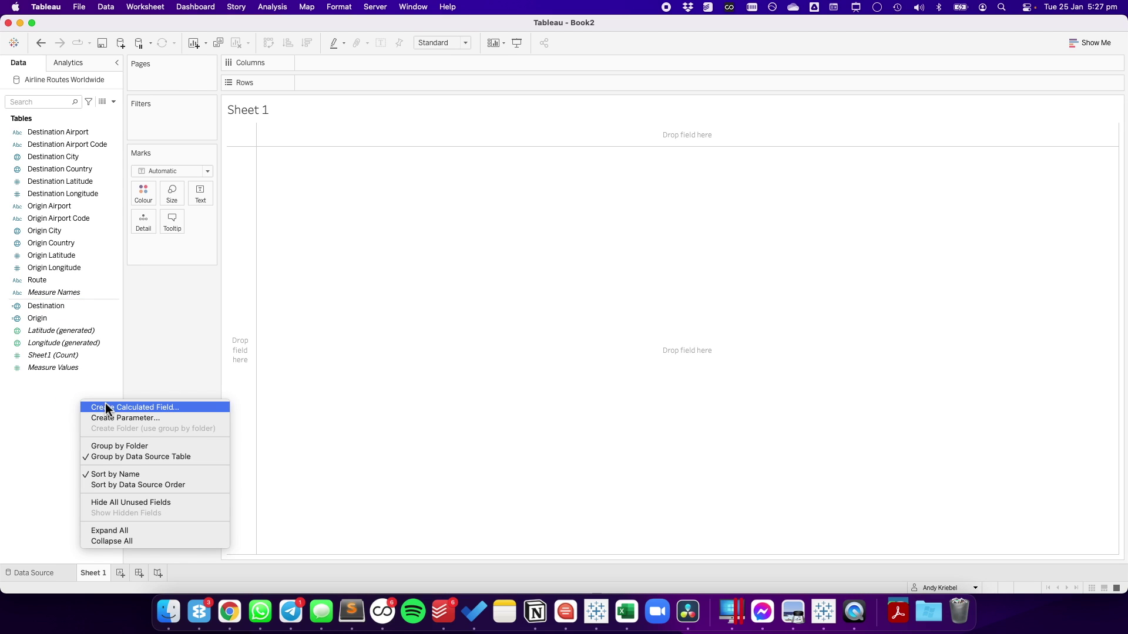
{"action": "left_click", "coordinate": [106, 408]}
{"action": "type", "text": "Path"}
{"action": "key", "text": "Tab"}
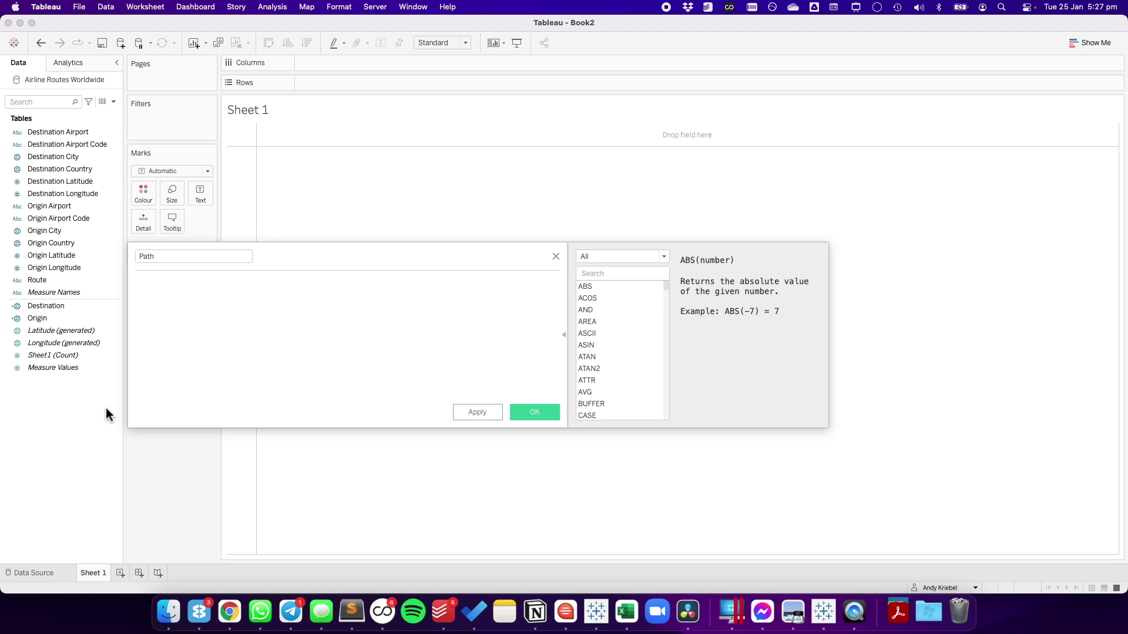
{"action": "type", "text": "make"}
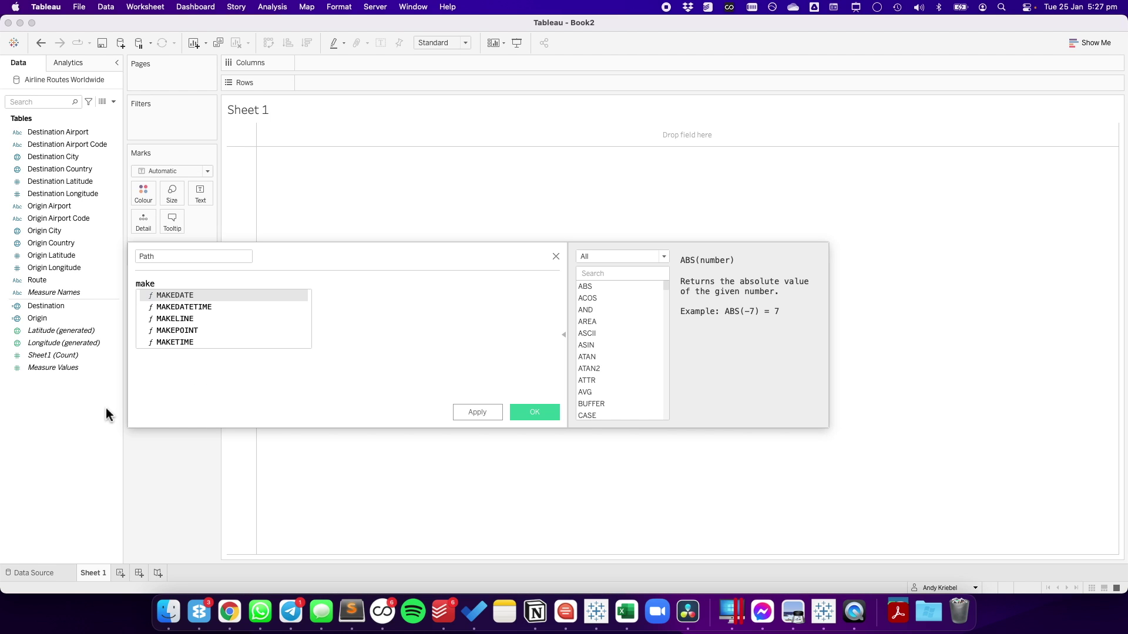
{"action": "key", "text": "Down"}
{"action": "key", "text": "Down"}
{"action": "key", "text": "Return"}
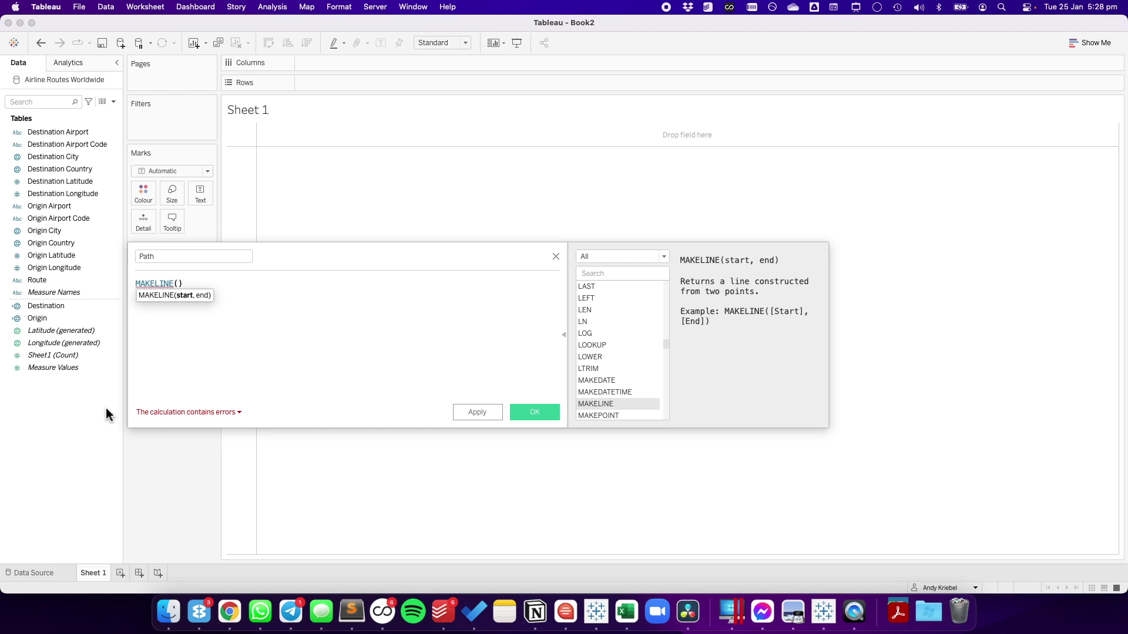
Step: Complete MAKELINE([Origin],[Destination]) and save the Path field
{"action": "type", "text": "or"}
{"action": "key", "text": "Down"}
{"action": "key", "text": "Return"}
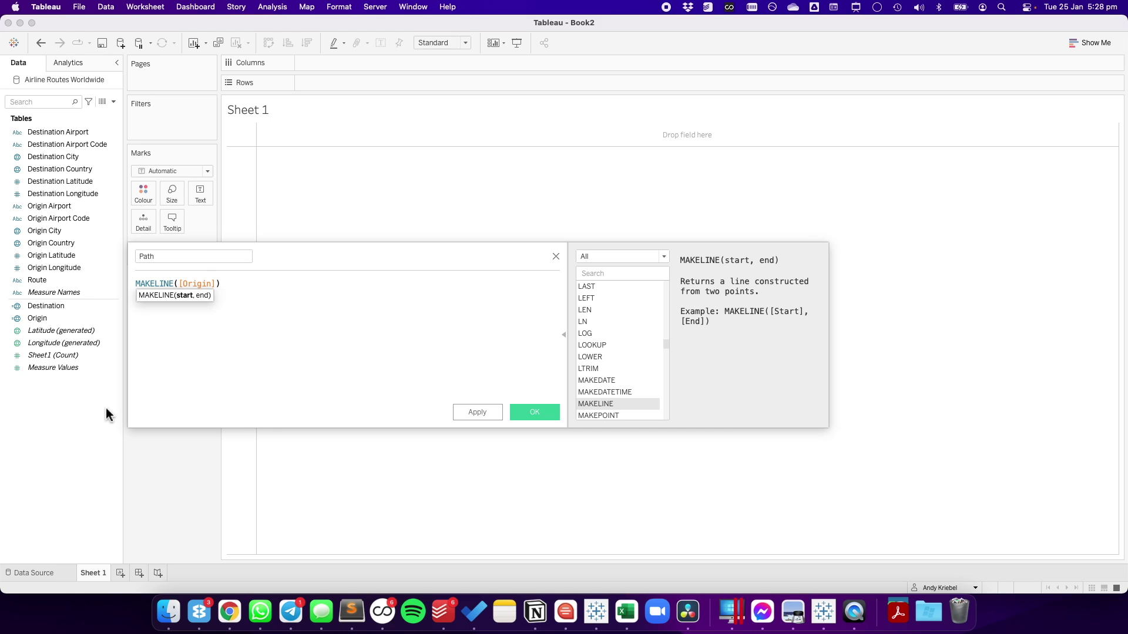
{"action": "type", "text": ",des"}
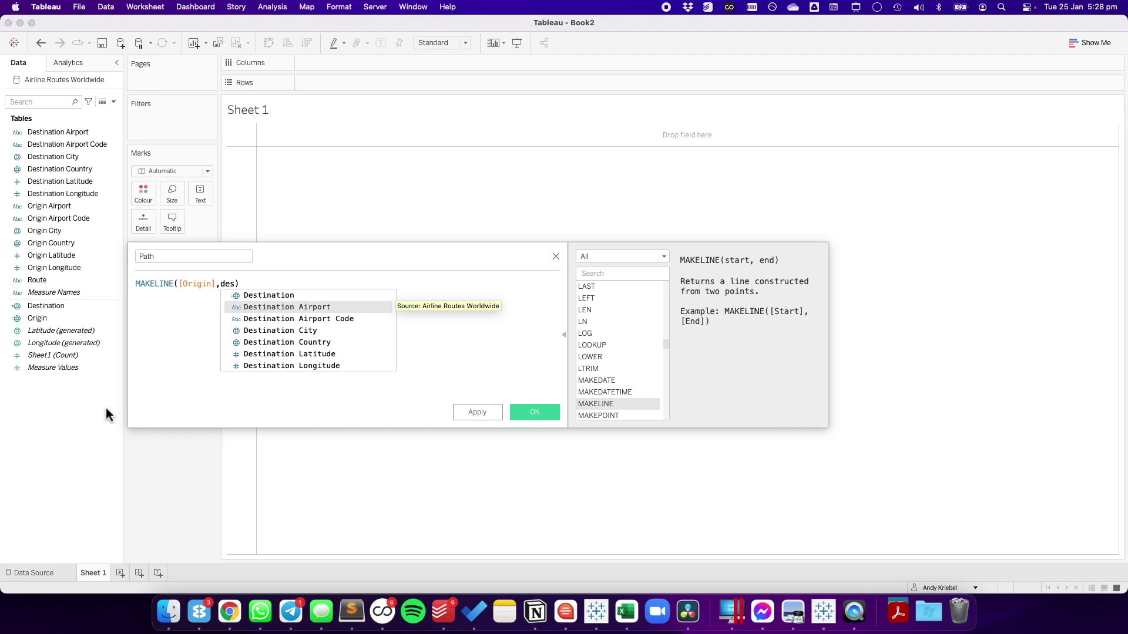
{"action": "key", "text": "Return"}
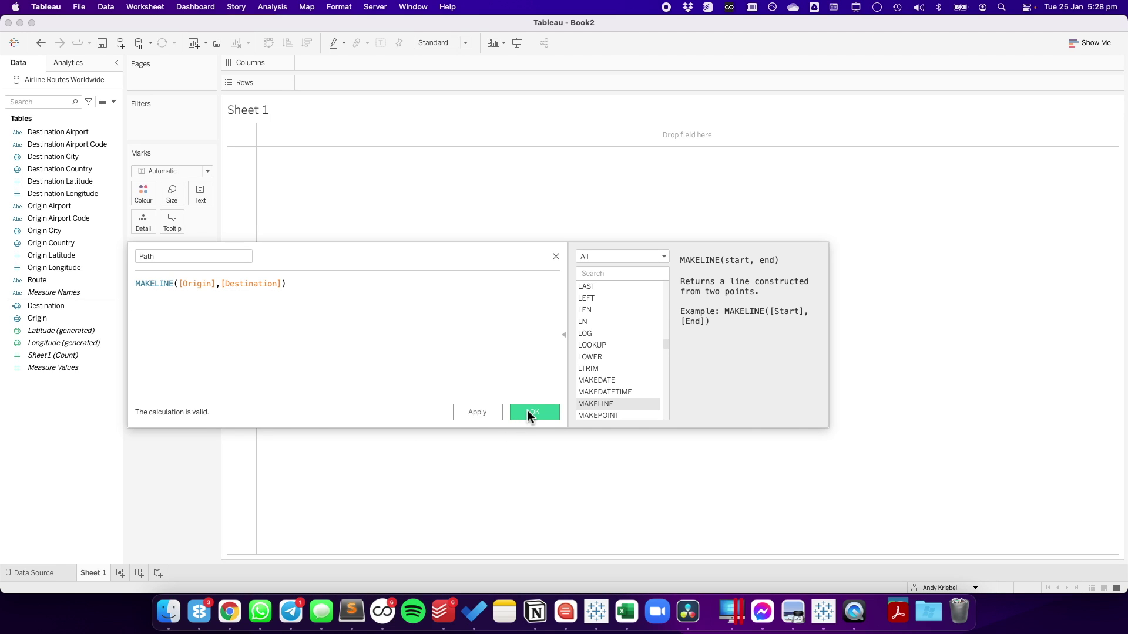
{"action": "left_click", "coordinate": [532, 411]}
{"action": "left_click", "coordinate": [50, 330]}
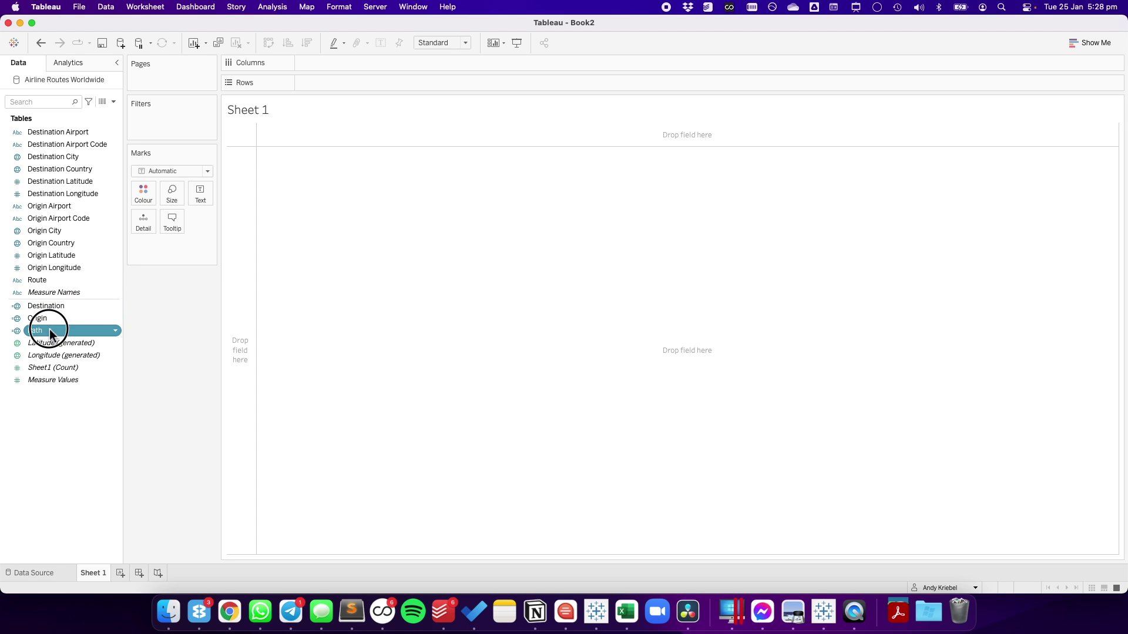
Step: Map the Path field as route lines on a world map and reduce the line size
{"action": "left_click_drag", "start_coordinate": [375, 292], "coordinate": [374, 292]}
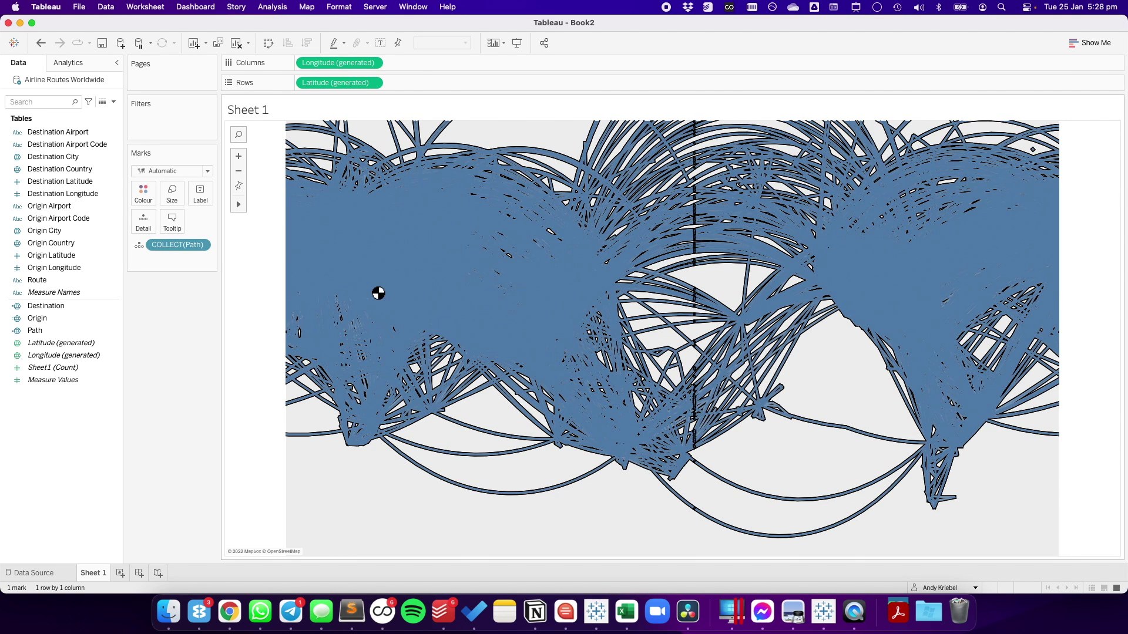
{"action": "left_click", "coordinate": [172, 192]}
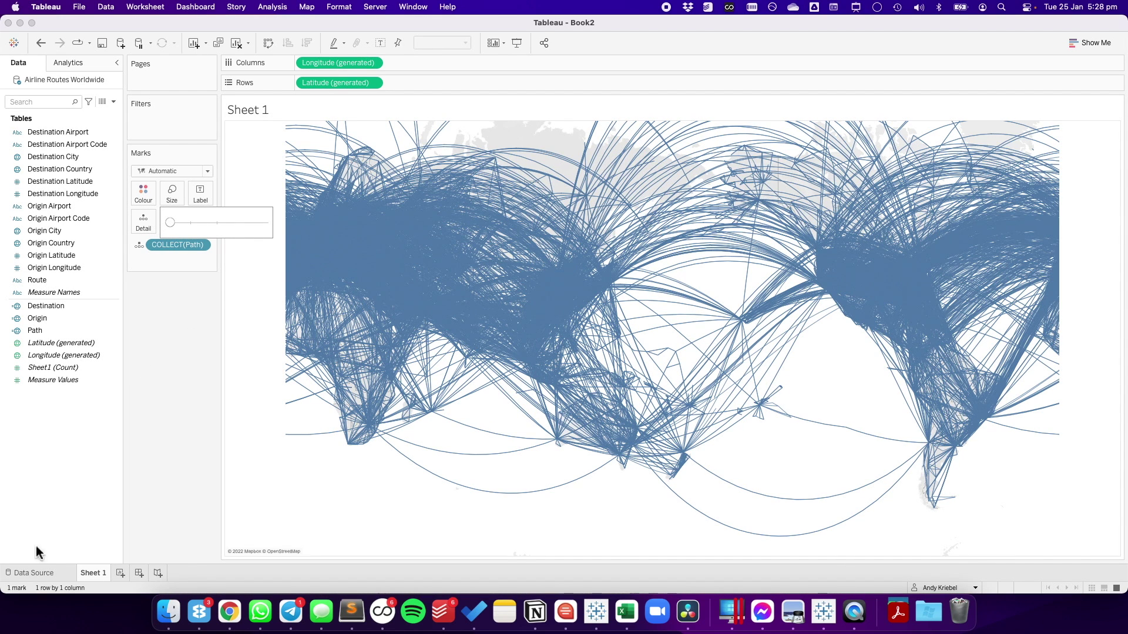
{"action": "left_click", "coordinate": [20, 591]}
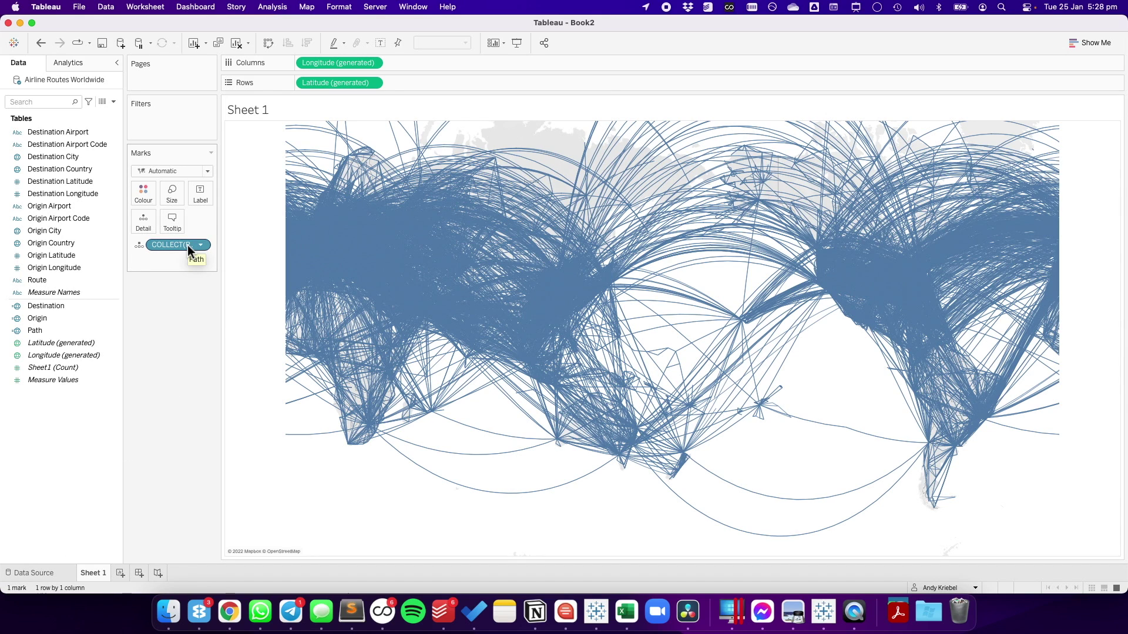
{"action": "left_click", "coordinate": [465, 269]}
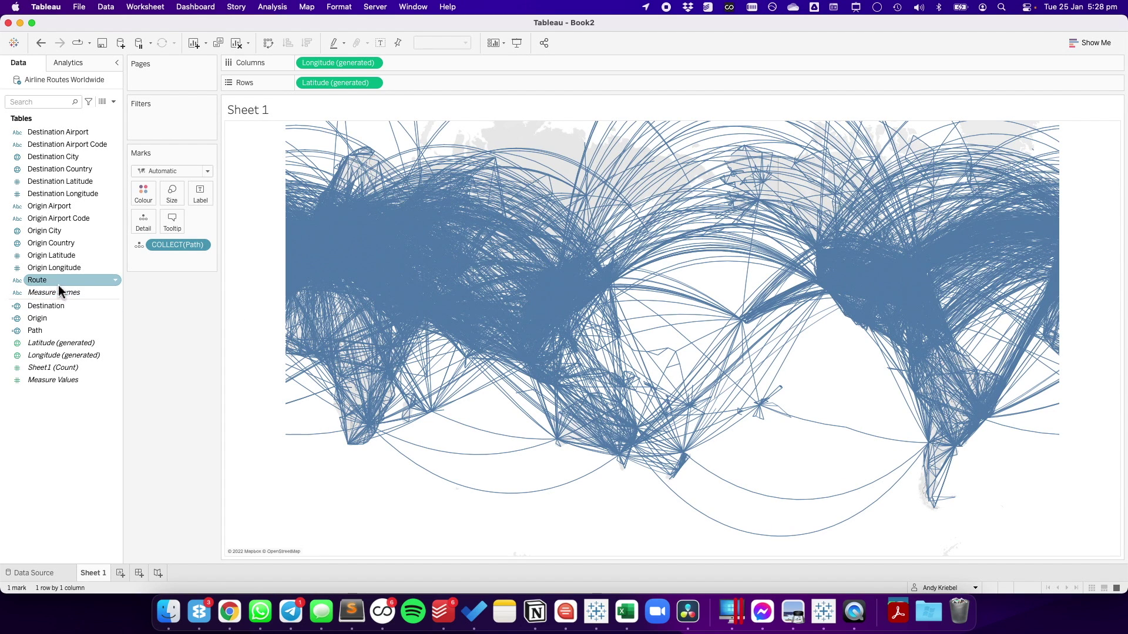
{"action": "left_click", "coordinate": [43, 278]}
Step: Put Route on Detail and add Origin Airport and Destination Airport to the tooltip
{"action": "left_click_drag", "start_coordinate": [40, 280], "coordinate": [195, 359]}
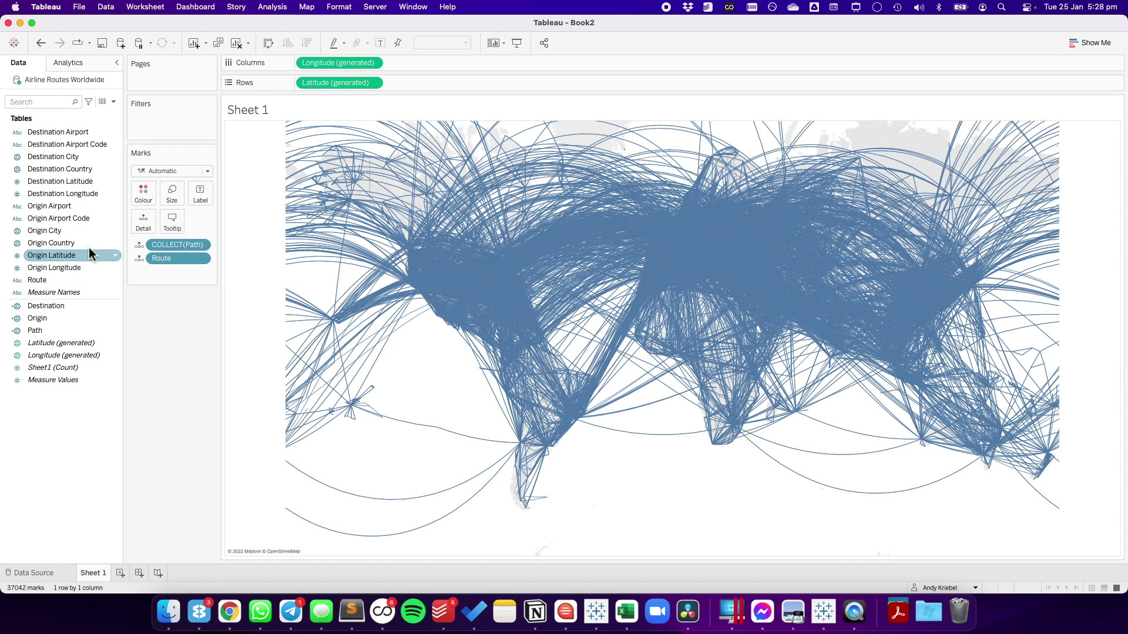
{"action": "left_click_drag", "start_coordinate": [78, 206], "coordinate": [165, 217]}
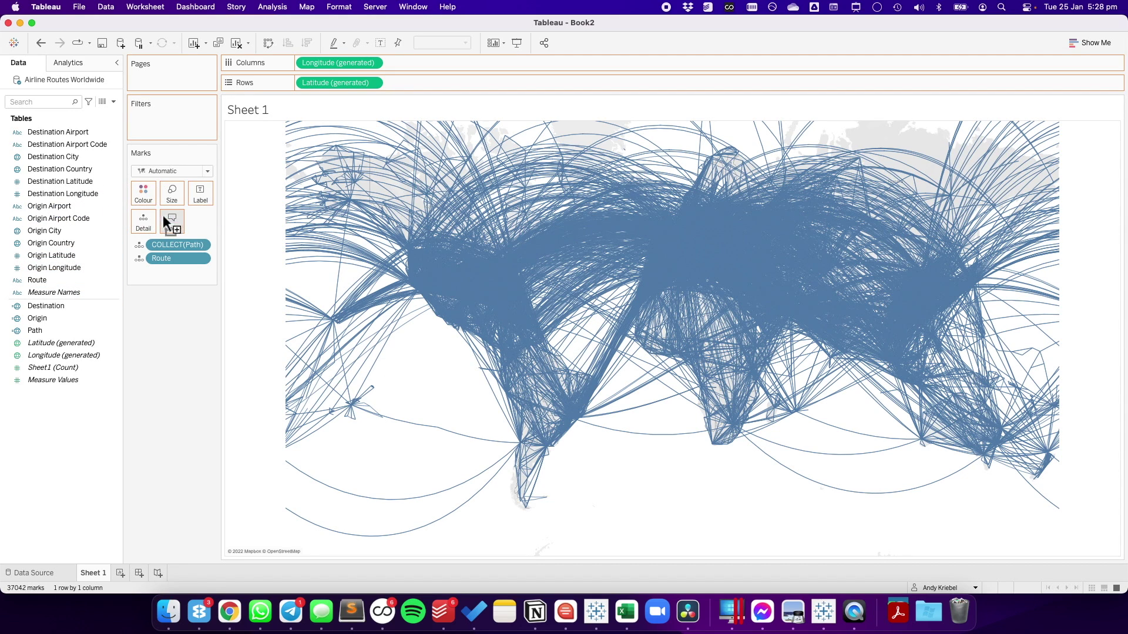
{"action": "left_click_drag", "start_coordinate": [76, 129], "coordinate": [415, 426]}
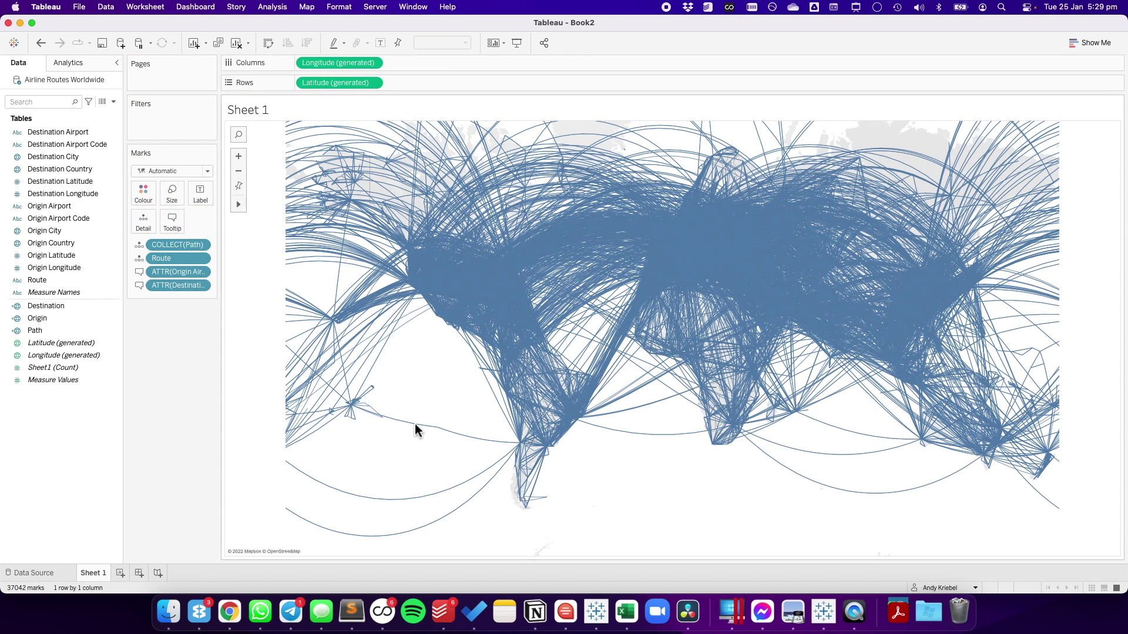
{"action": "mouse_move", "coordinate": [419, 431]}
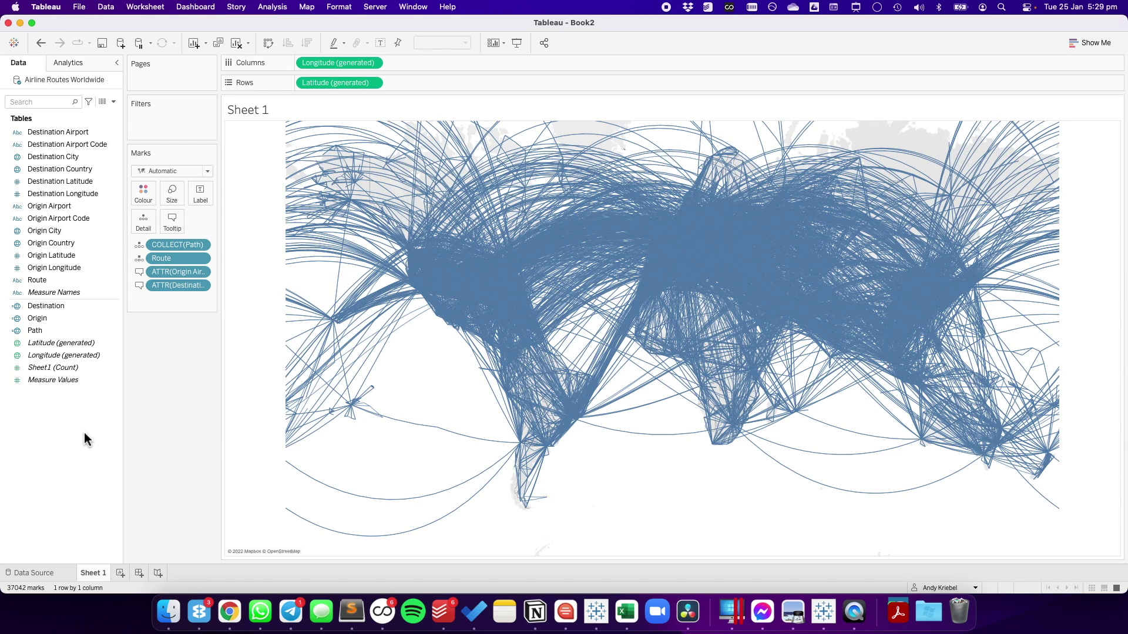
{"action": "left_click", "coordinate": [44, 317]}
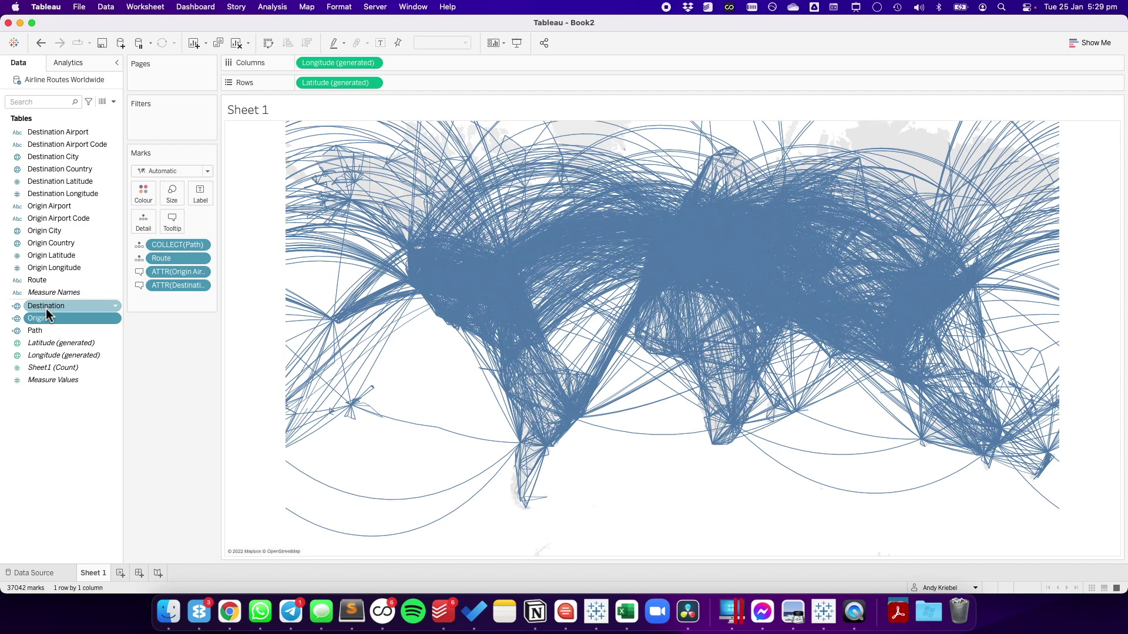
Step: Start a new calculated field named Distance
{"action": "left_click", "coordinate": [69, 435]}
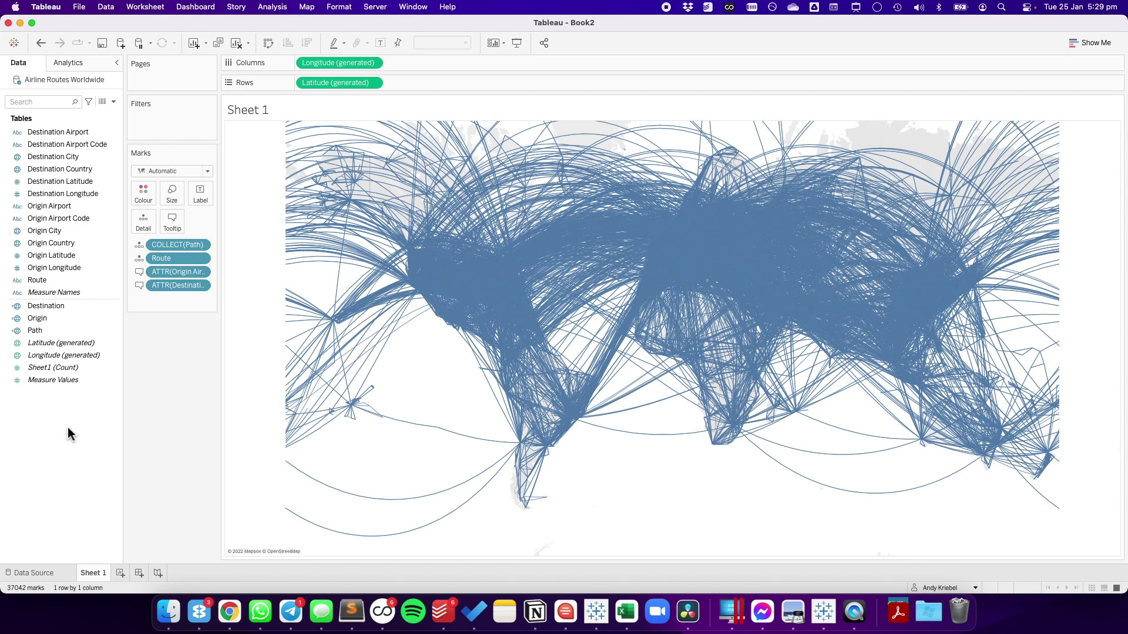
{"action": "right_click", "coordinate": [70, 433]}
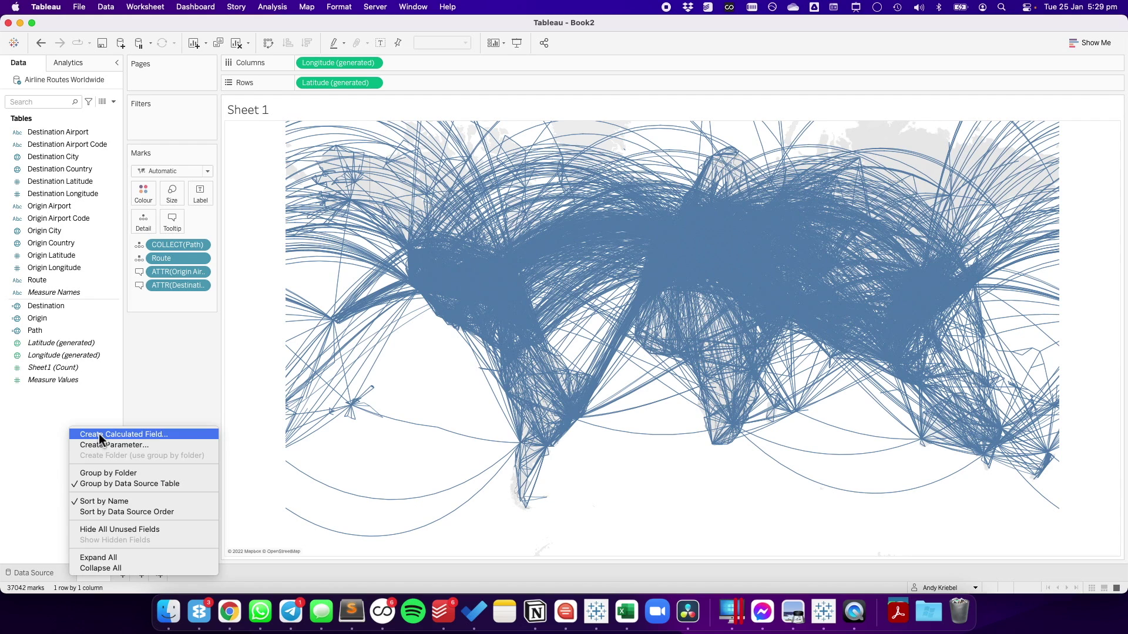
{"action": "left_click", "coordinate": [98, 434]}
{"action": "type", "text": "Di"}
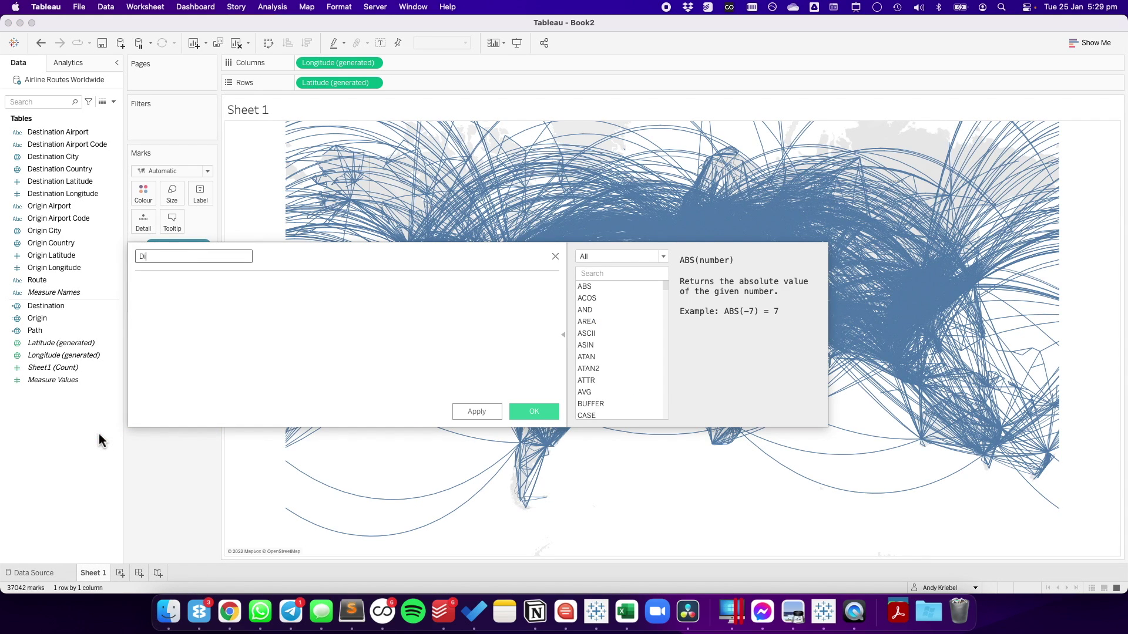
{"action": "type", "text": "stance"}
{"action": "left_click", "coordinate": [333, 353]}
Step: Enter DISTANCE([Origin],[Destination],'mi') as the formula and save
{"action": "type", "text": "dist"}
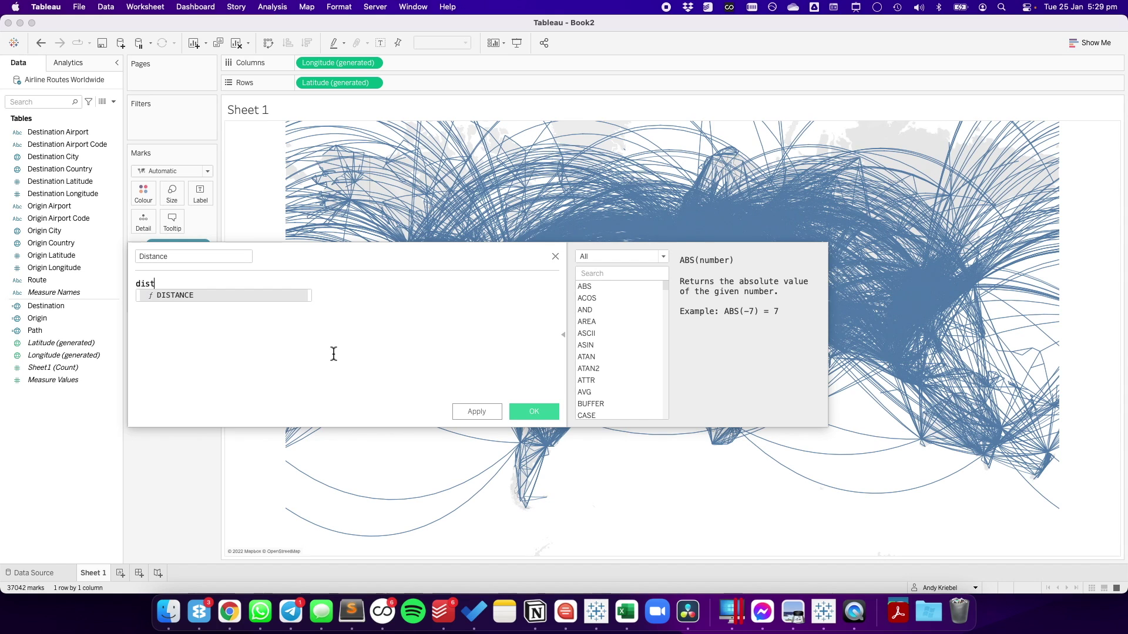
{"action": "key", "text": "Return"}
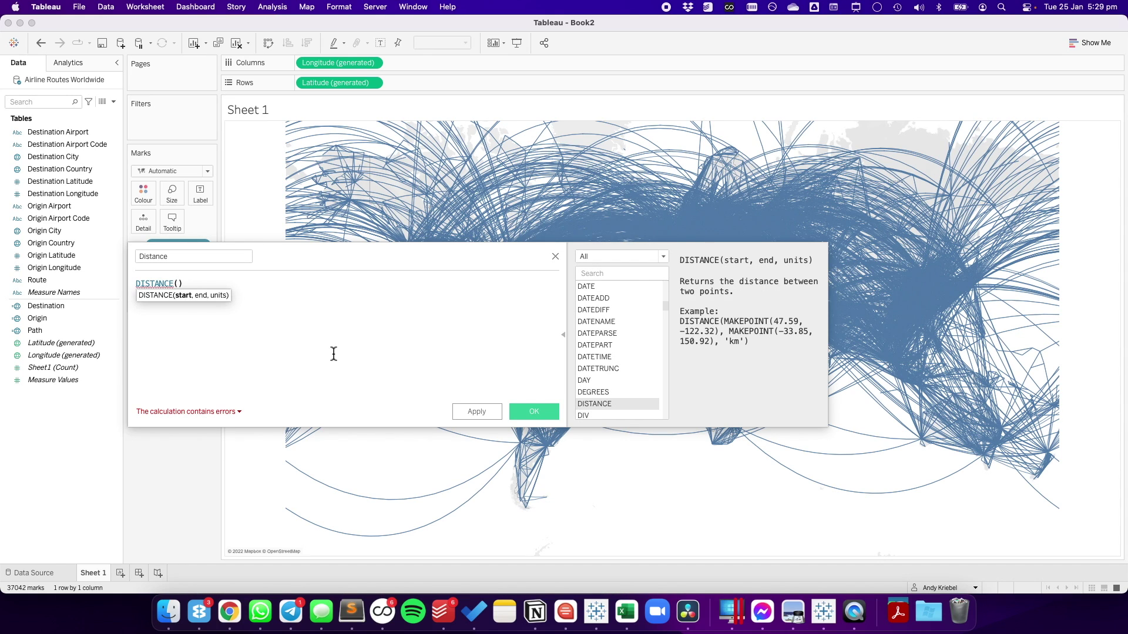
{"action": "type", "text": "ori"}
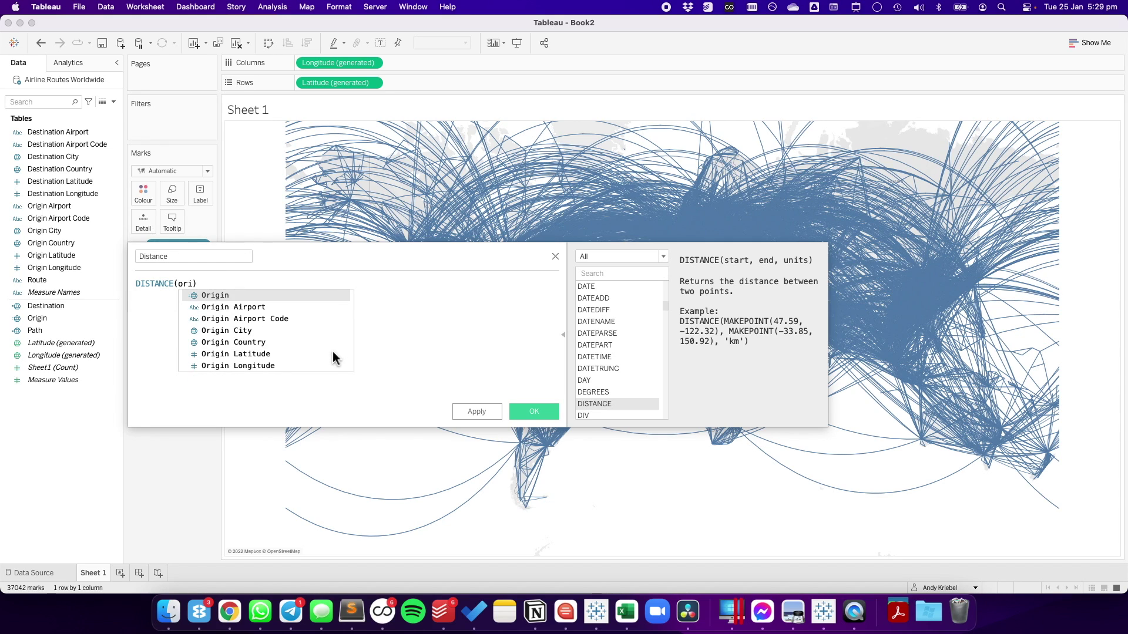
{"action": "key", "text": "Return"}
{"action": "type", "text": ",des"}
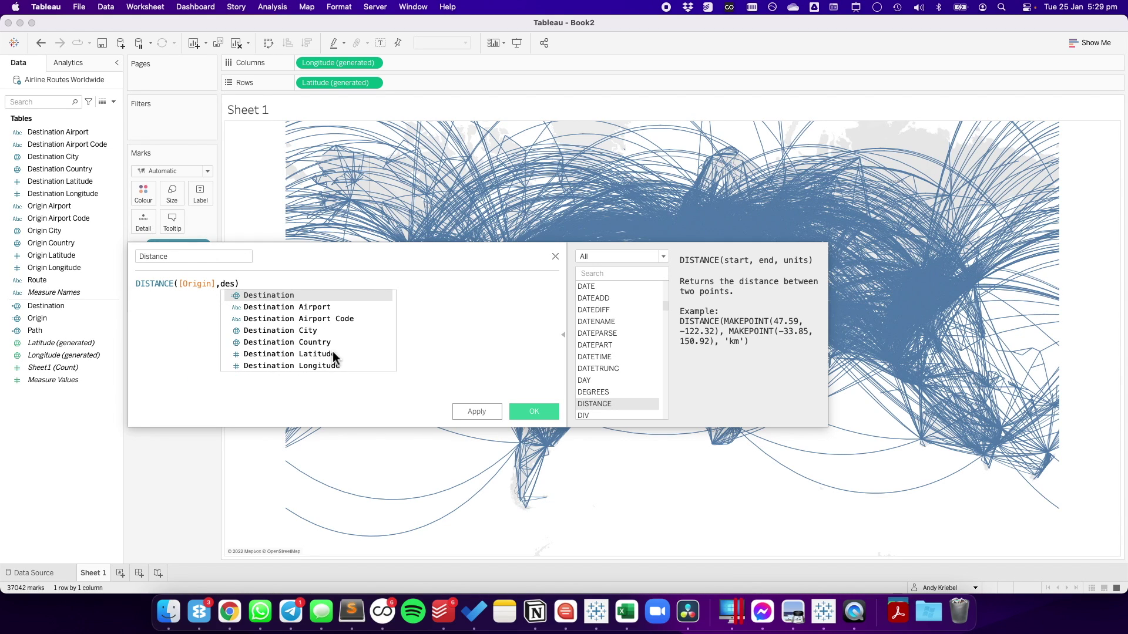
{"action": "key", "text": "Return"}
{"action": "type", "text": ","}
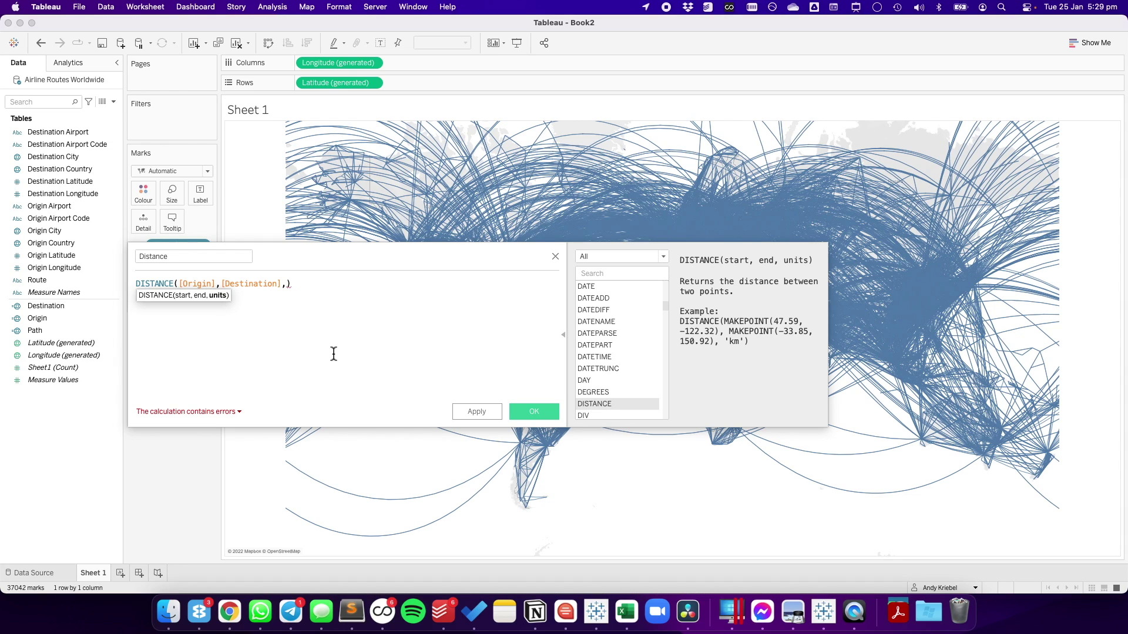
{"action": "type", "text": "'mi'"}
{"action": "left_click", "coordinate": [527, 415]}
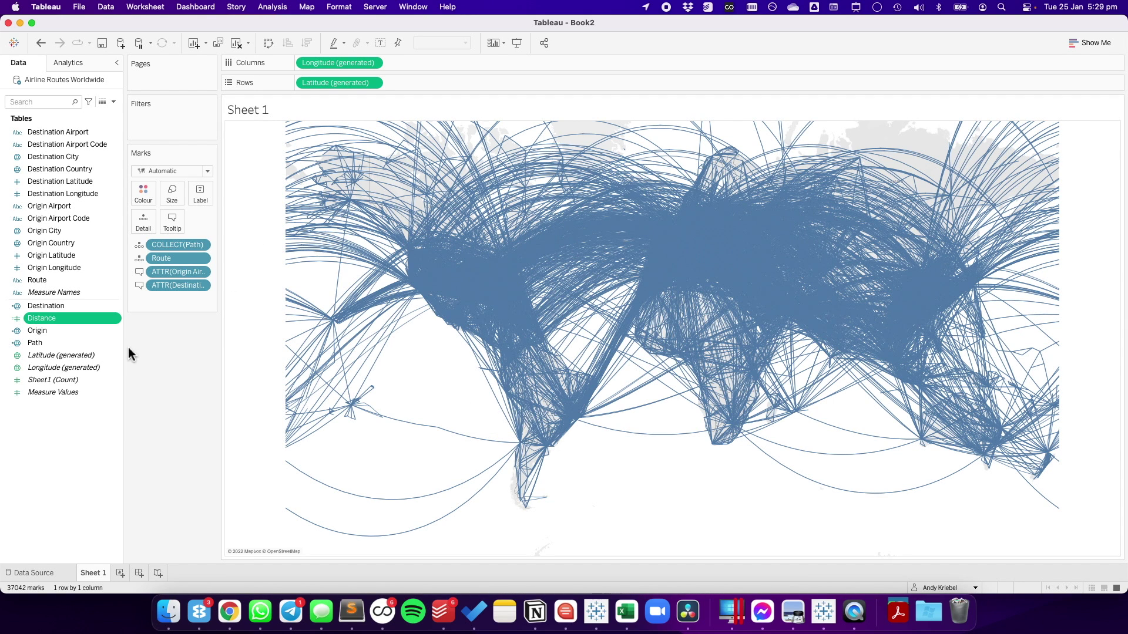
Step: Add Distance to the route tooltips, showing e.g. 1,977 for AMS to LPA
{"action": "left_click_drag", "start_coordinate": [50, 318], "coordinate": [169, 221]}
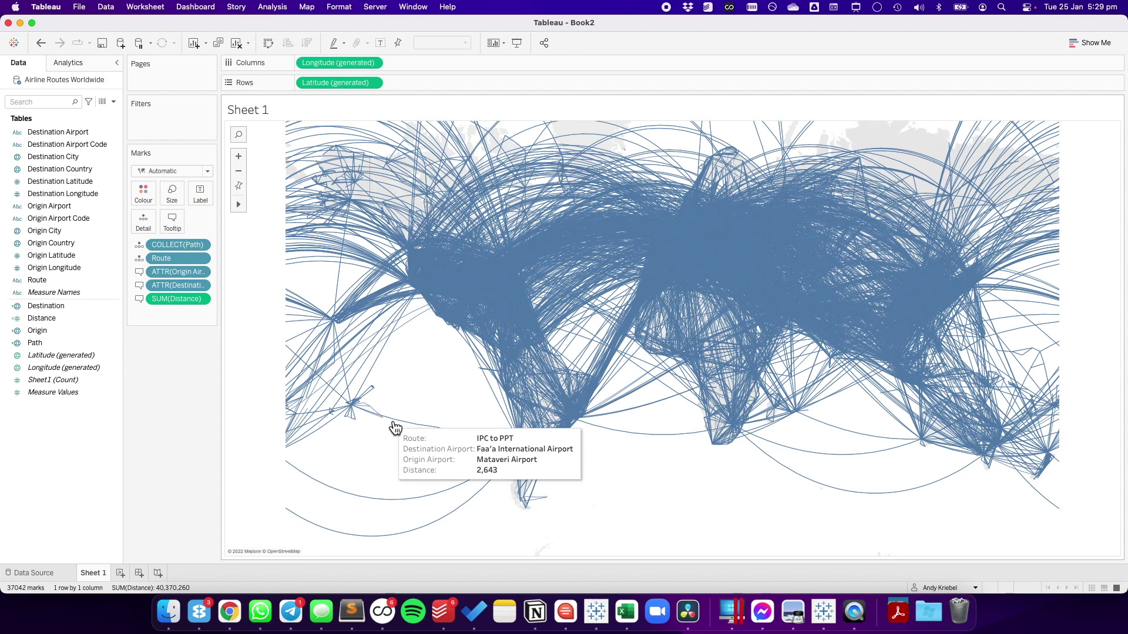
{"action": "mouse_move", "coordinate": [527, 296]}
{"action": "mouse_move", "coordinate": [648, 306]}
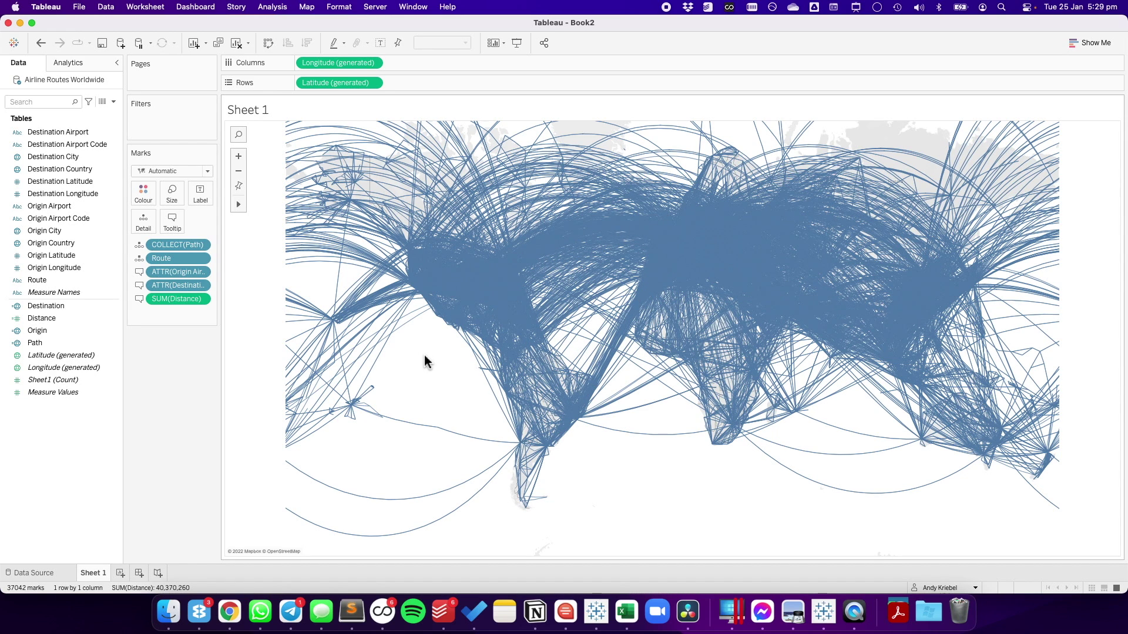
{"action": "left_click", "coordinate": [201, 300]}
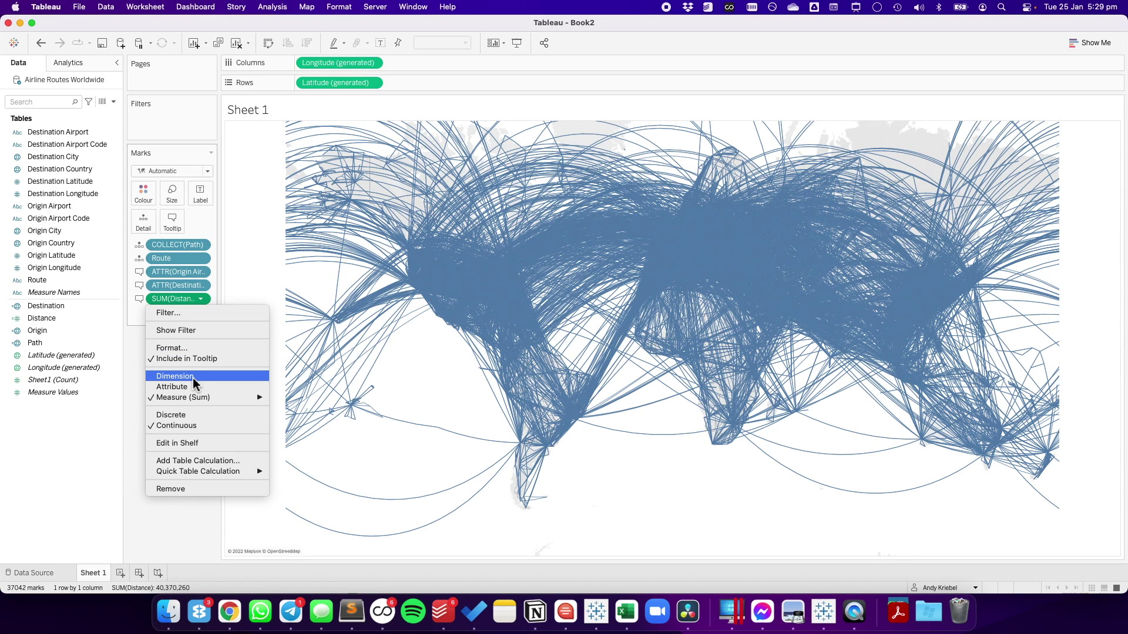
Step: Filter SUM(Distance) to an upper bound of 500, leaving only short routes on the map
{"action": "left_click", "coordinate": [184, 314]}
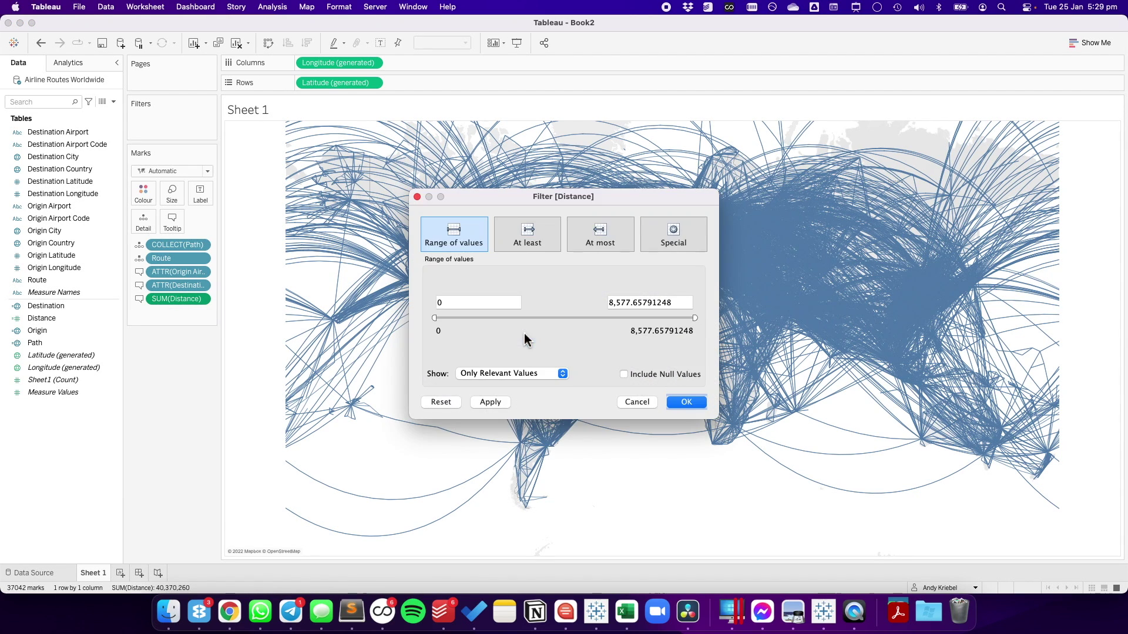
{"action": "double_click", "coordinate": [673, 303]}
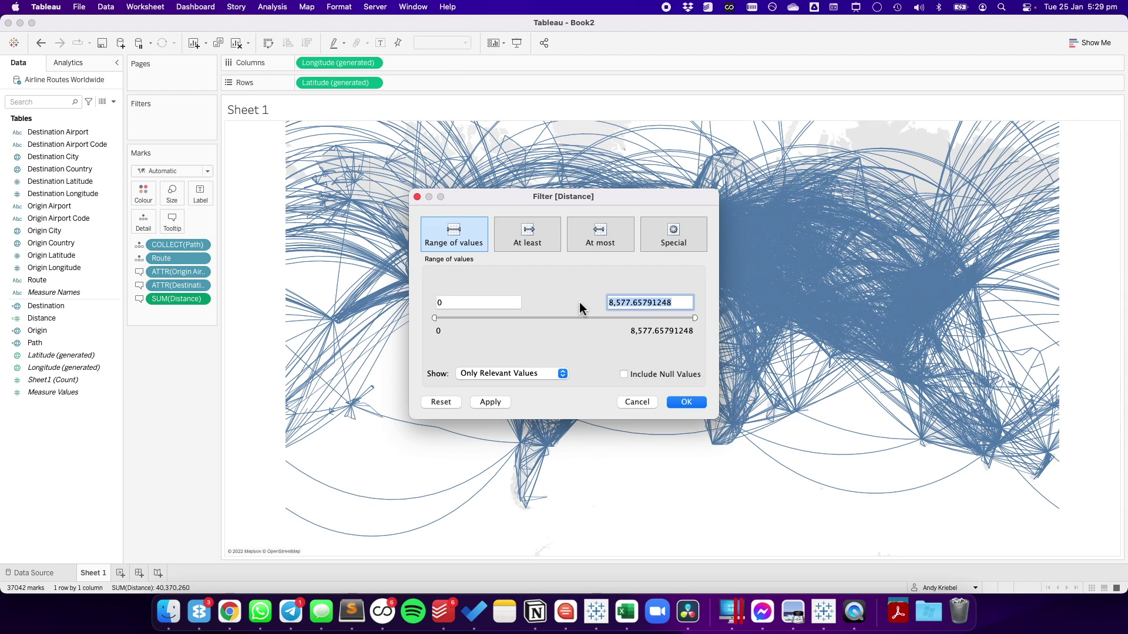
{"action": "type", "text": "500"}
{"action": "key", "text": "Return"}
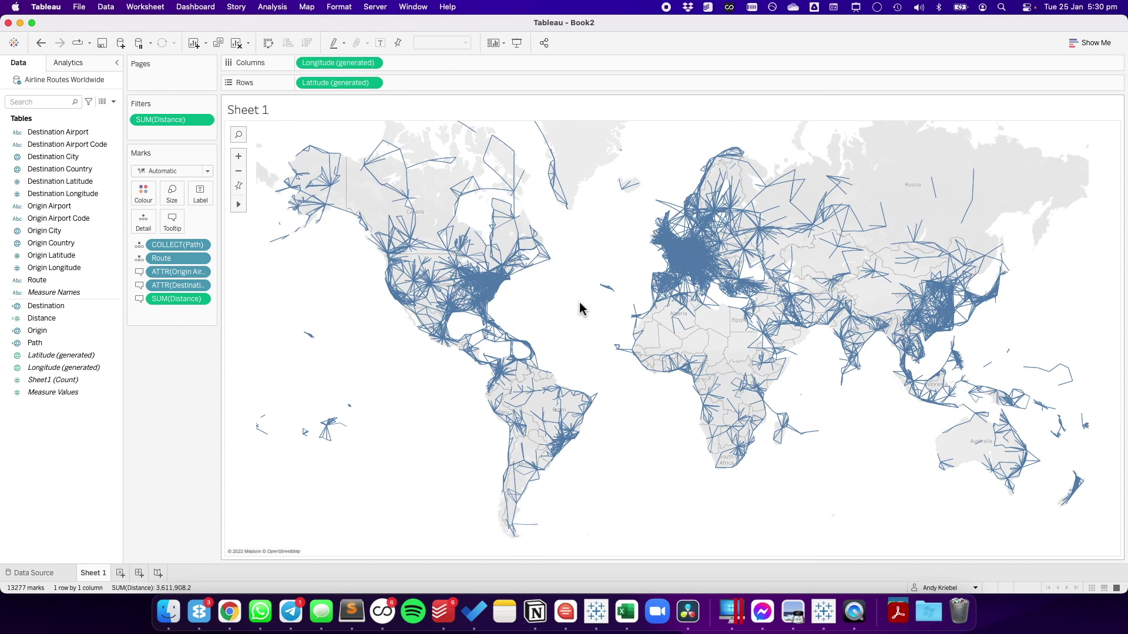